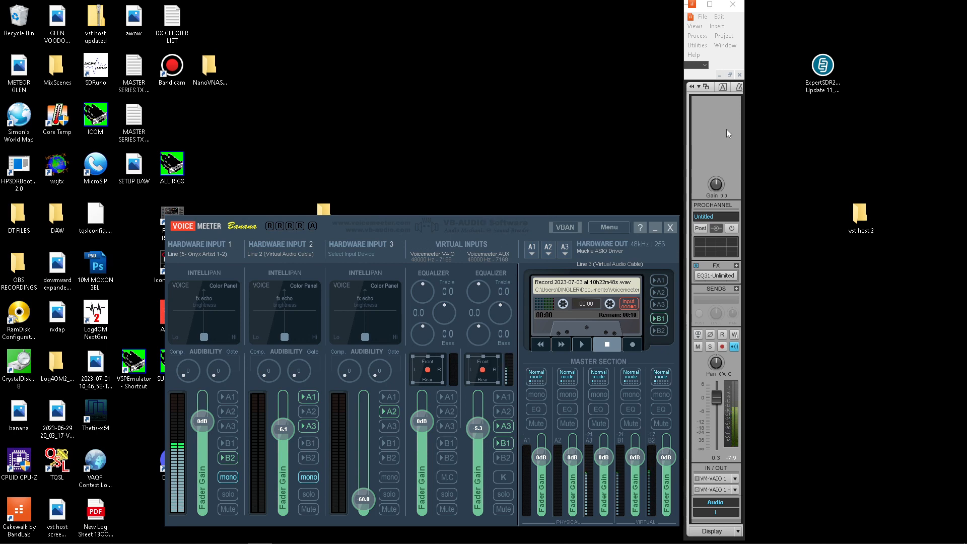
Step: Delete all effects from the audio track's FX rack
{"action": "left_click", "coordinate": [737, 267]}
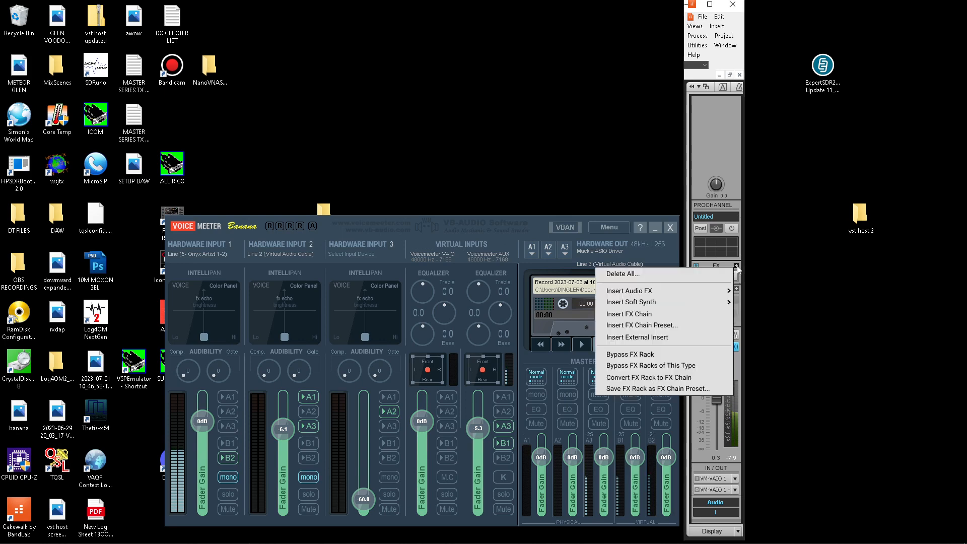
{"action": "left_click", "coordinate": [627, 276]}
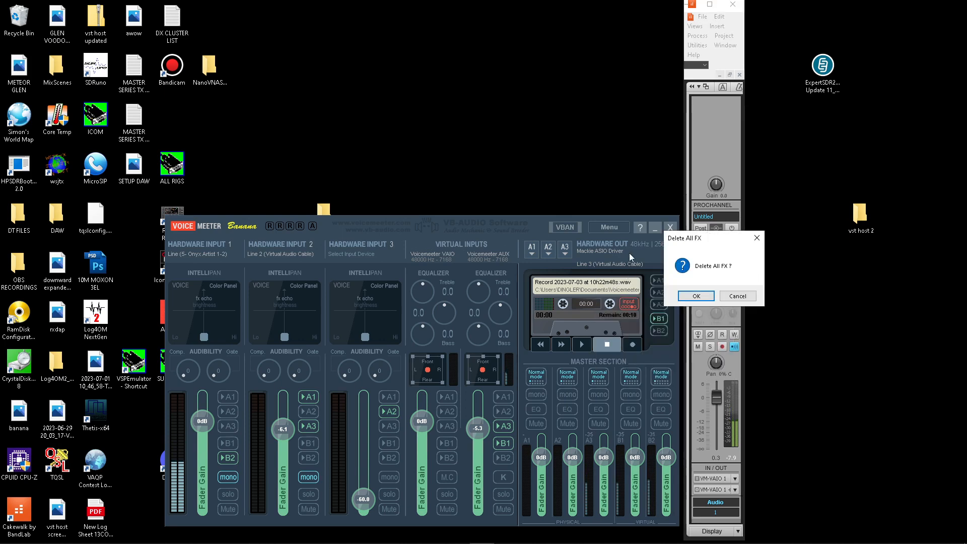
{"action": "left_click", "coordinate": [696, 296]}
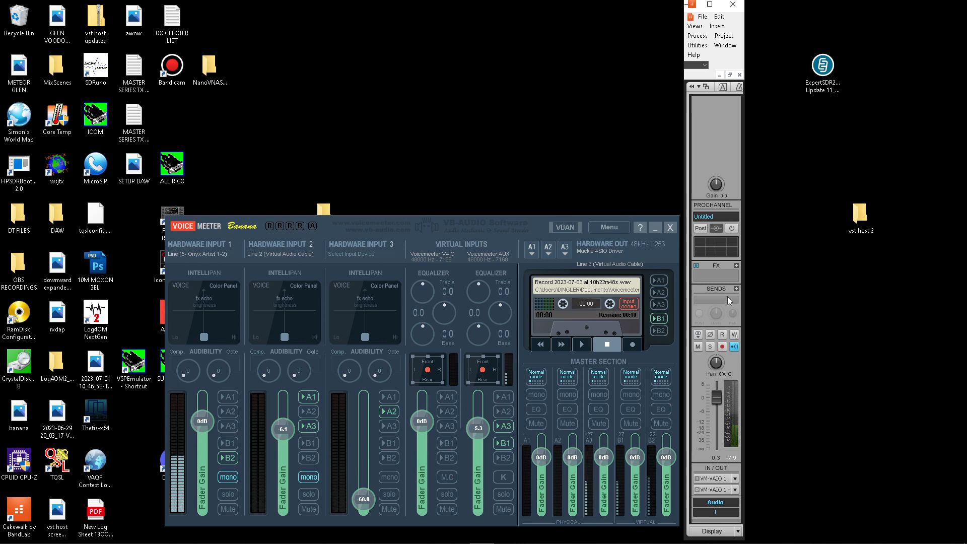
Step: Insert the EQ31-Unlimited (32-bit) plug-in into the track's FX rack and place its window above the Voicemeeter mixer
{"action": "left_click", "coordinate": [735, 265]}
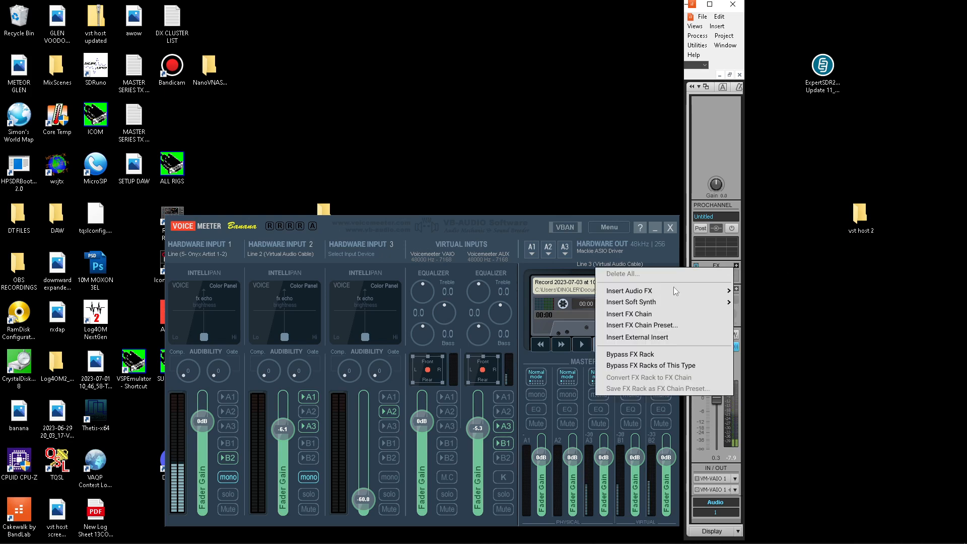
{"action": "mouse_move", "coordinate": [625, 292]}
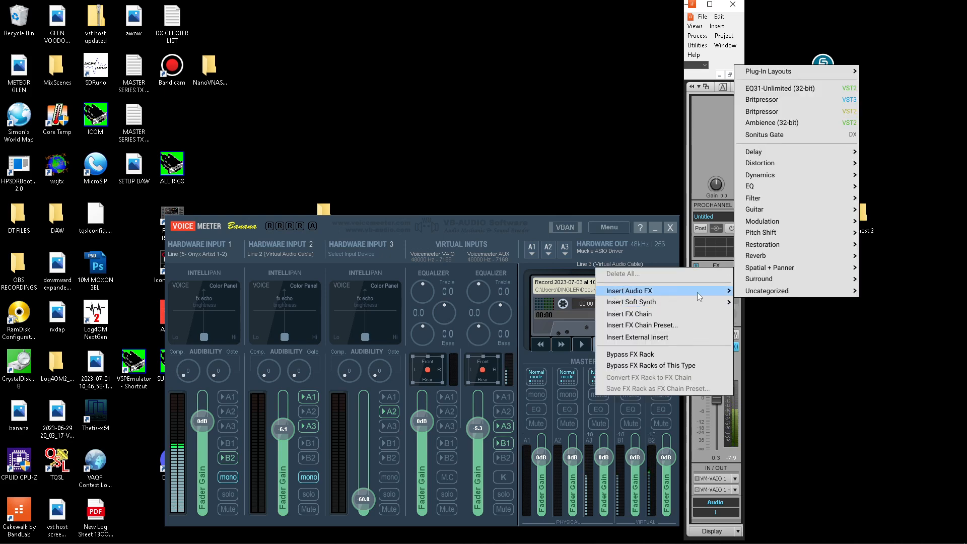
{"action": "mouse_move", "coordinate": [764, 295]}
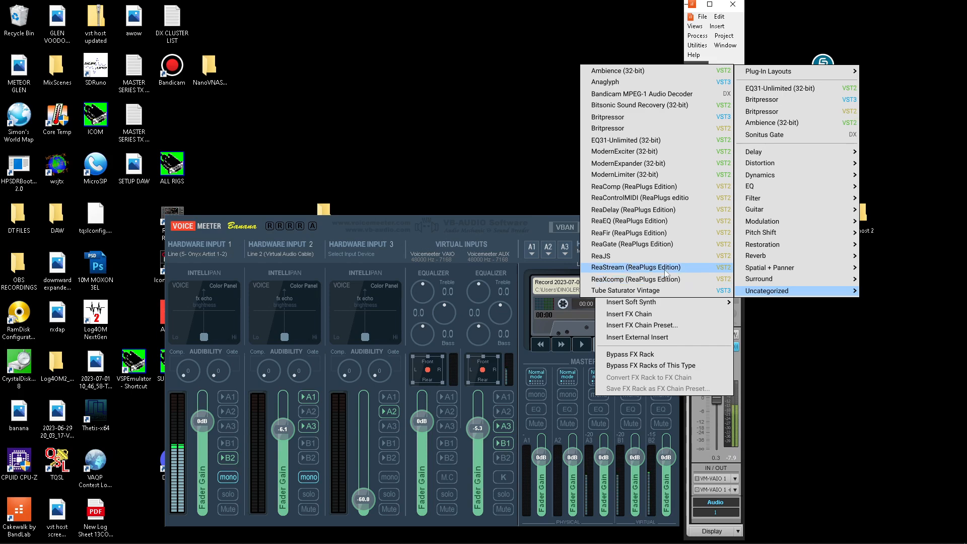
{"action": "left_click", "coordinate": [618, 140]}
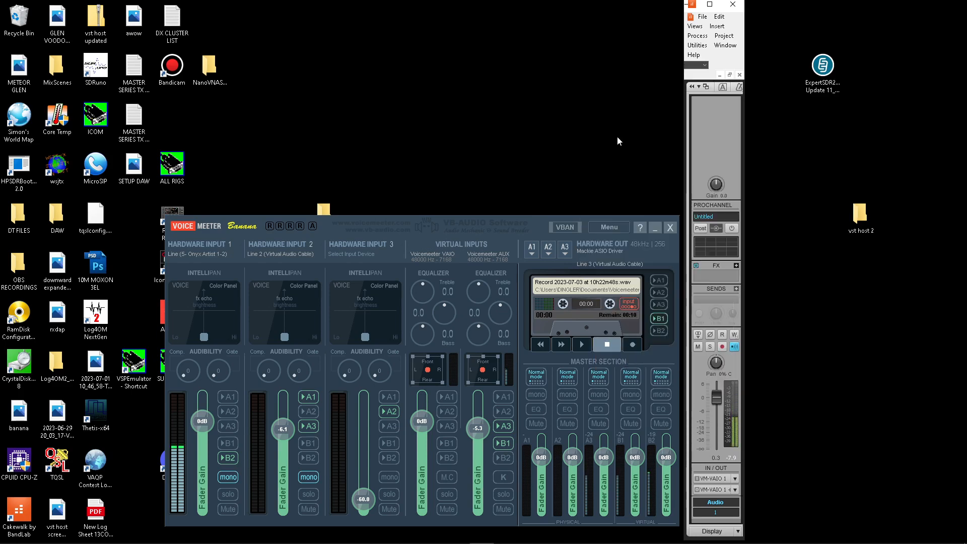
{"action": "left_click_drag", "start_coordinate": [261, 15], "coordinate": [387, 10]}
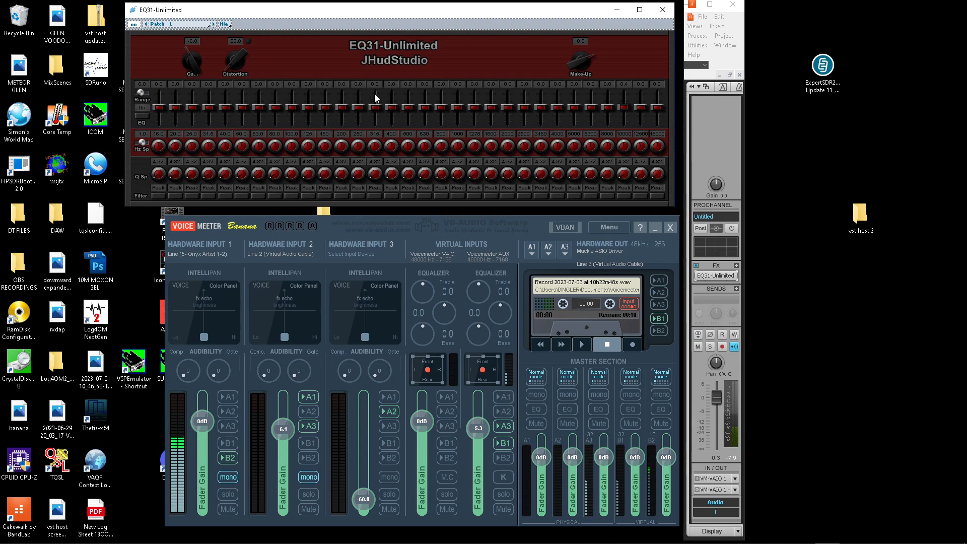
Step: Route the Voicemeeter AUX input to output A1 for monitoring, toggling it off and back on
{"action": "left_click", "coordinate": [510, 395]}
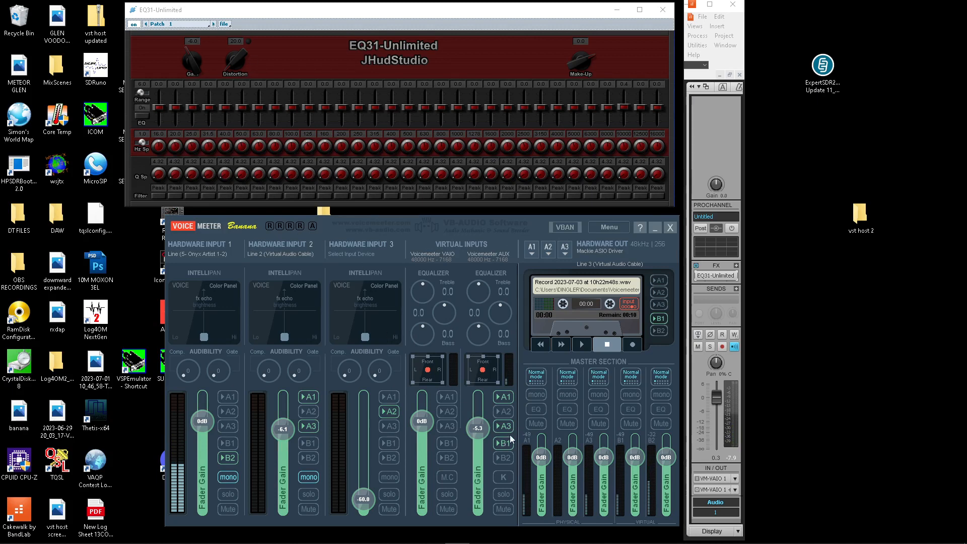
{"action": "left_click", "coordinate": [507, 397]}
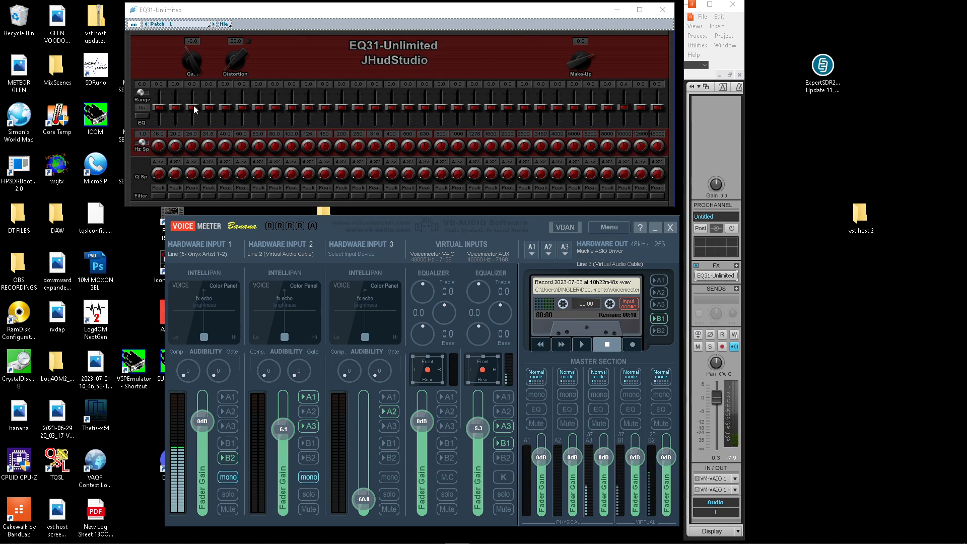
{"action": "left_click", "coordinate": [508, 399]}
Step: Boost the EQ's 2500, 3150 and 4000 Hz bands slightly, toggling the AUX input's A1 output off and on again
{"action": "mouse_move", "coordinate": [541, 107]}
{"action": "left_mouse_down"}
{"action": "mouse_move", "coordinate": [540, 98]}
{"action": "mouse_move", "coordinate": [524, 104]}
{"action": "left_mouse_up"}
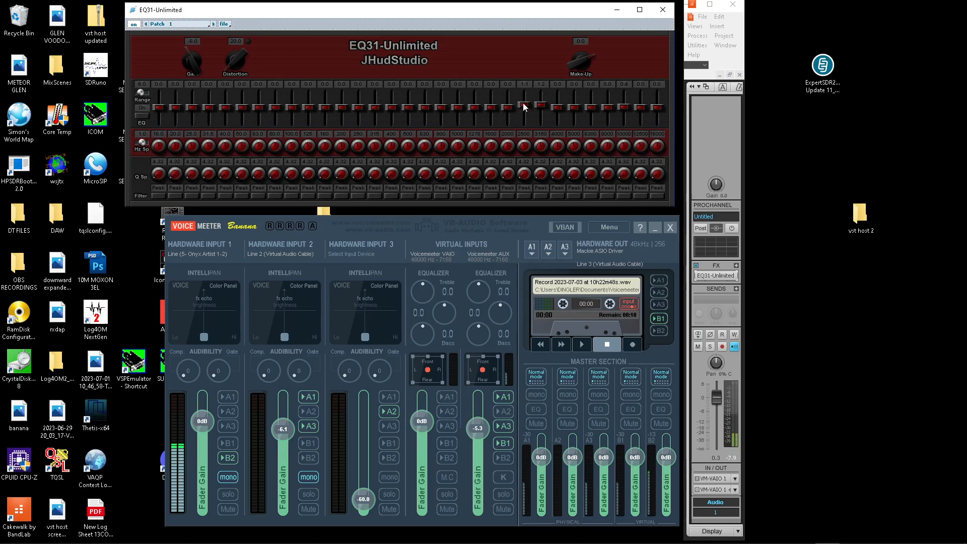
{"action": "left_click_drag", "start_coordinate": [523, 102], "coordinate": [557, 98]}
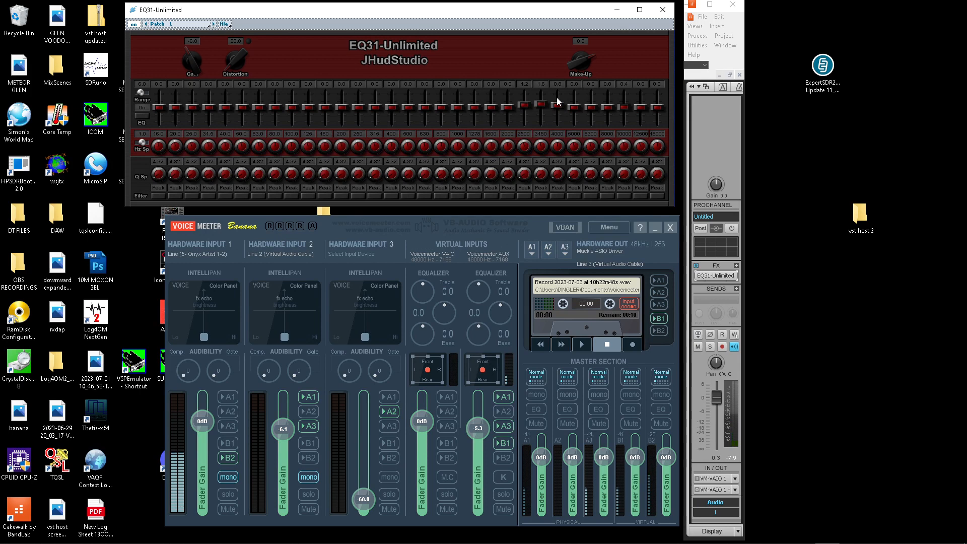
{"action": "left_click", "coordinate": [508, 398]}
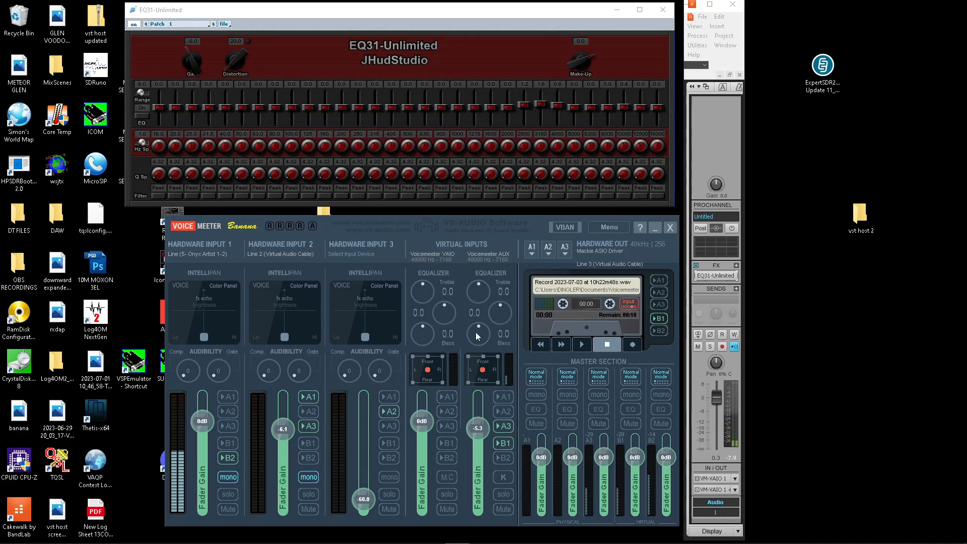
{"action": "left_click", "coordinate": [503, 396]}
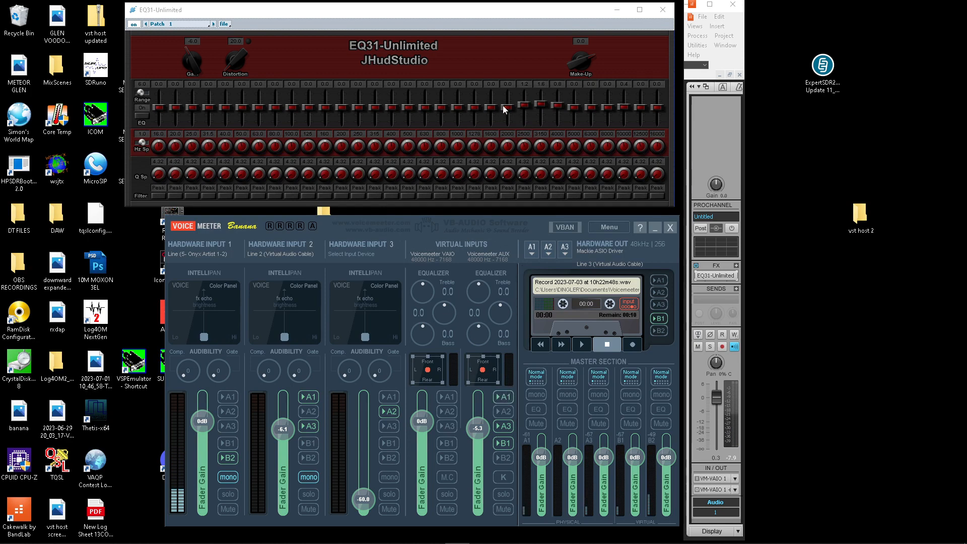
Step: Raise the EQ's 1600 Hz band slightly and add gentle boosts around 400 to 630 Hz and 40 to 63 Hz
{"action": "left_click_drag", "start_coordinate": [491, 105], "coordinate": [492, 97]}
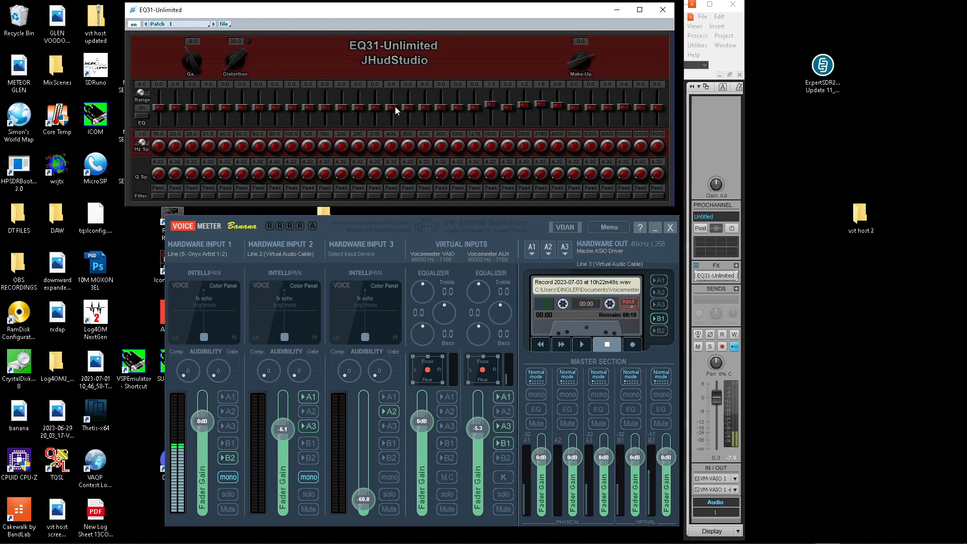
{"action": "left_click_drag", "start_coordinate": [395, 102], "coordinate": [427, 99]}
{"action": "left_click_drag", "start_coordinate": [243, 96], "coordinate": [225, 104]}
{"action": "left_click_drag", "start_coordinate": [243, 104], "coordinate": [243, 102]}
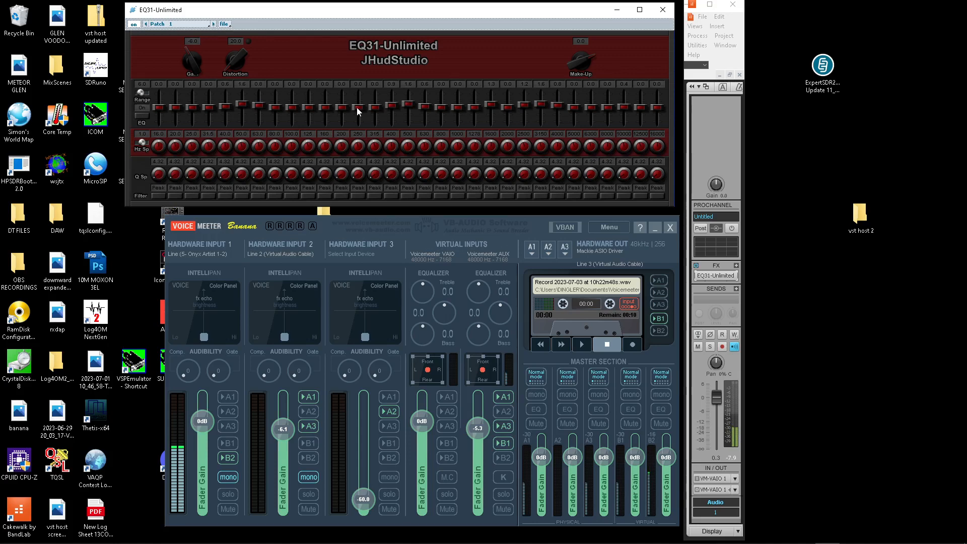
Step: Try full cuts on the EQ's 200 and 250 Hz bands and settle both at about -2.5
{"action": "left_click_drag", "start_coordinate": [356, 108], "coordinate": [358, 174]}
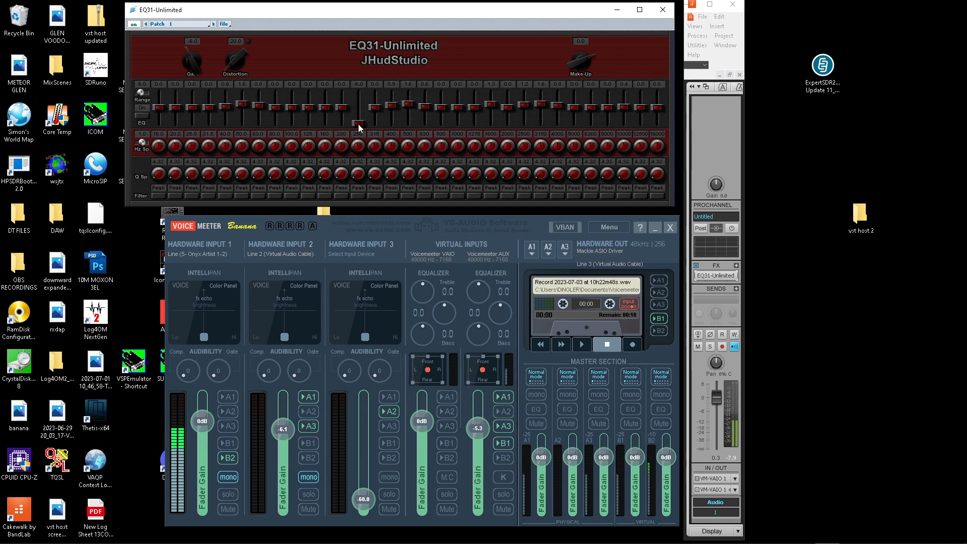
{"action": "left_click_drag", "start_coordinate": [358, 124], "coordinate": [356, 110]}
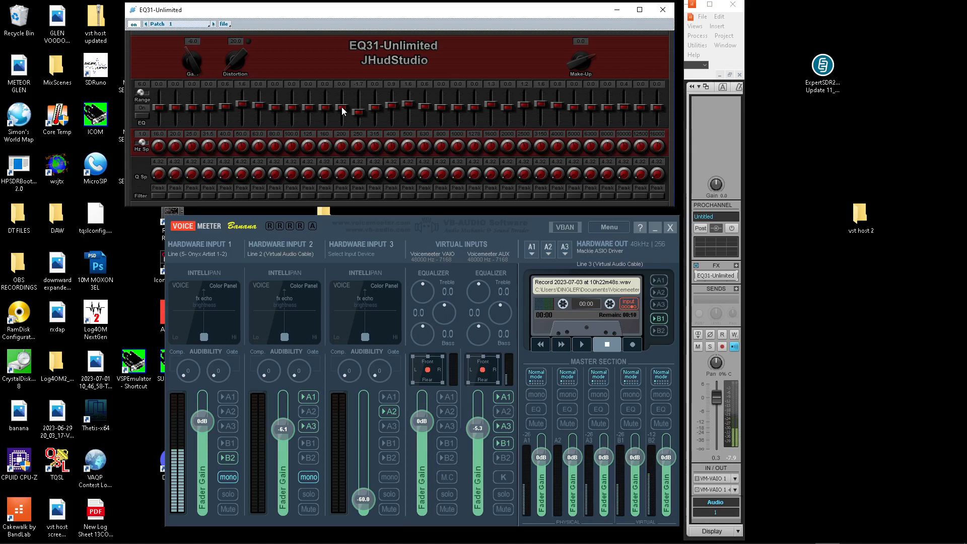
{"action": "left_click_drag", "start_coordinate": [342, 111], "coordinate": [342, 161]}
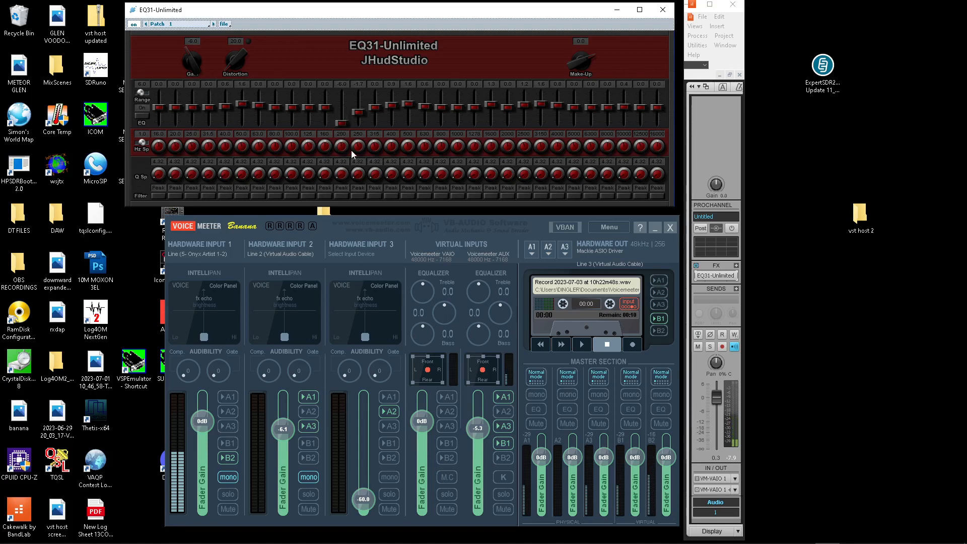
{"action": "left_click_drag", "start_coordinate": [358, 113], "coordinate": [356, 164]}
{"action": "mouse_move", "coordinate": [359, 117]}
{"action": "left_mouse_down"}
{"action": "mouse_move", "coordinate": [358, 93]}
{"action": "mouse_move", "coordinate": [343, 114]}
{"action": "left_mouse_up"}
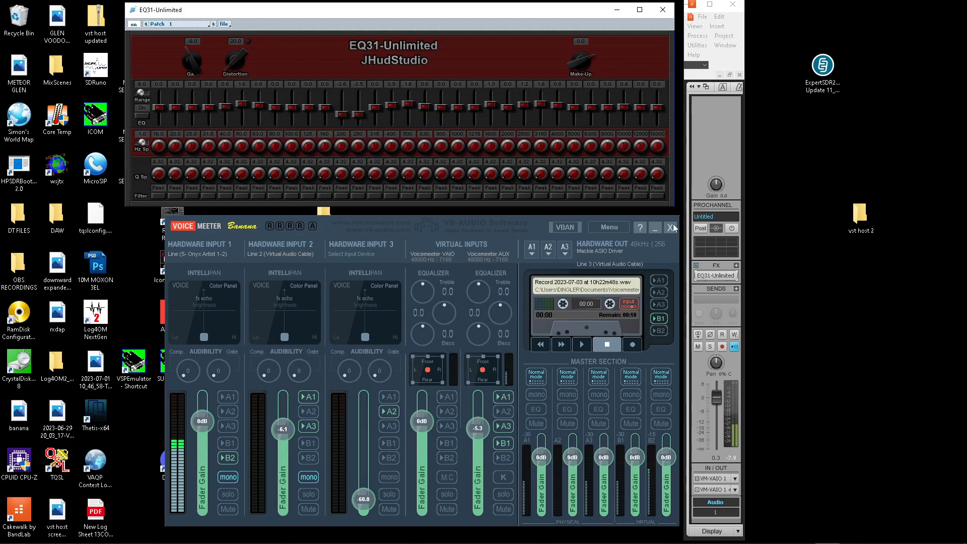
Step: Insert the Britpressor VST2 plug-in into the track's FX rack and move its window beside the channel strip
{"action": "left_click", "coordinate": [737, 266]}
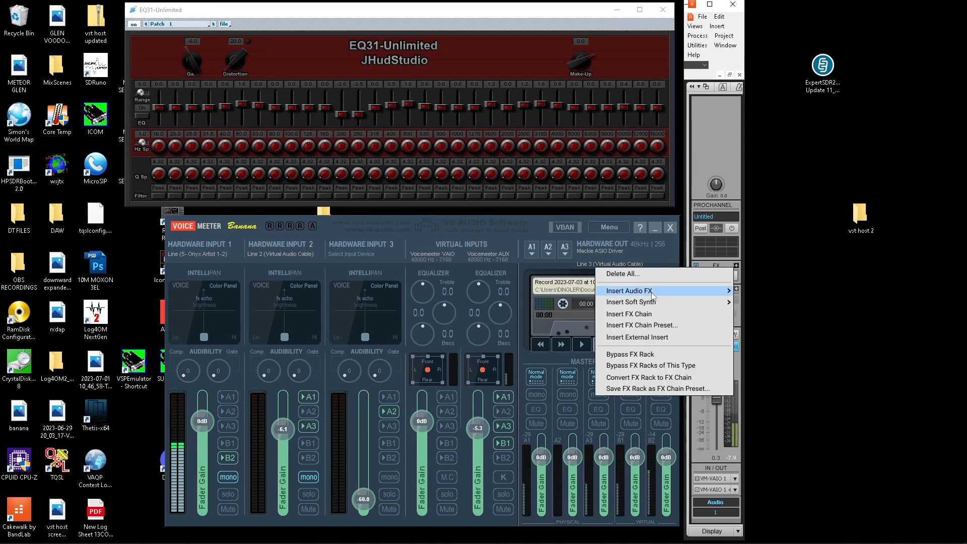
{"action": "mouse_move", "coordinate": [654, 296]}
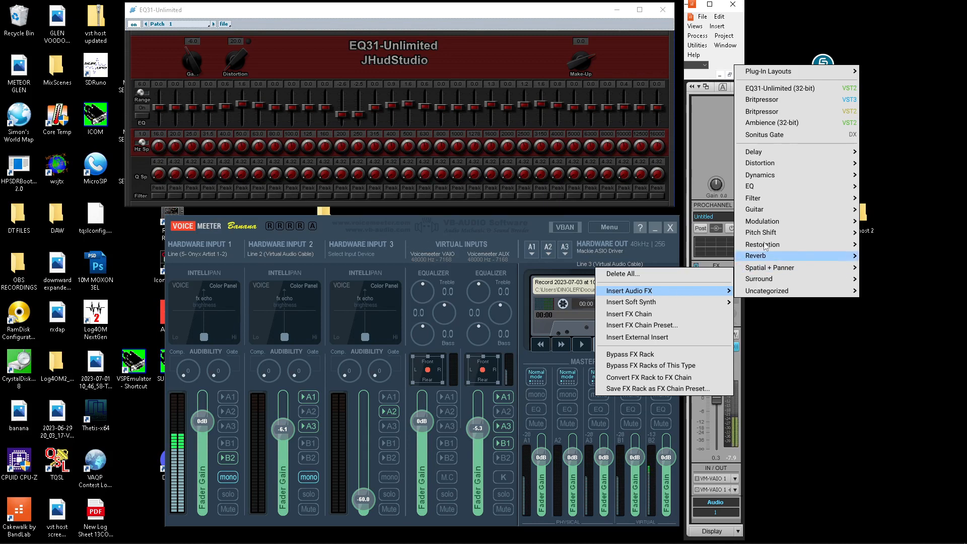
{"action": "left_click", "coordinate": [764, 112]}
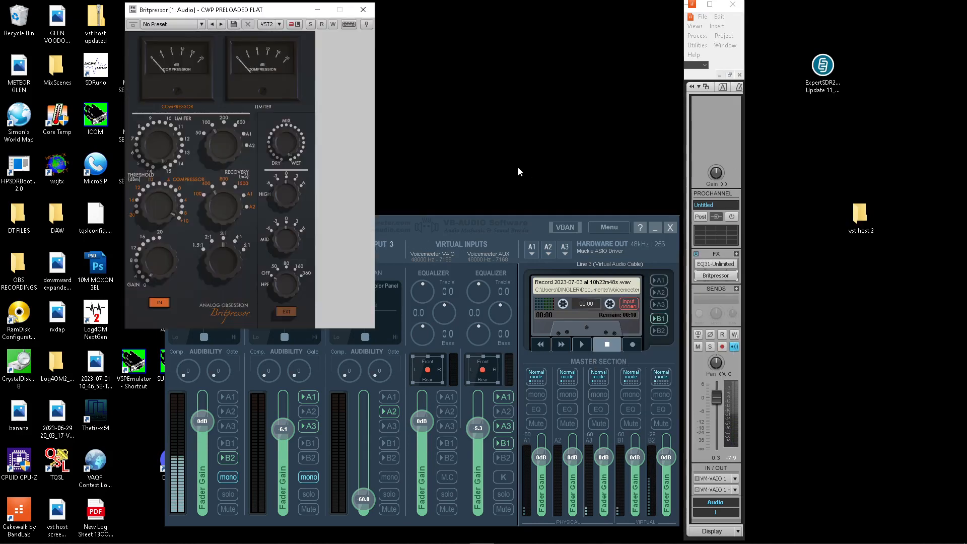
{"action": "left_click_drag", "start_coordinate": [276, 15], "coordinate": [578, 34]}
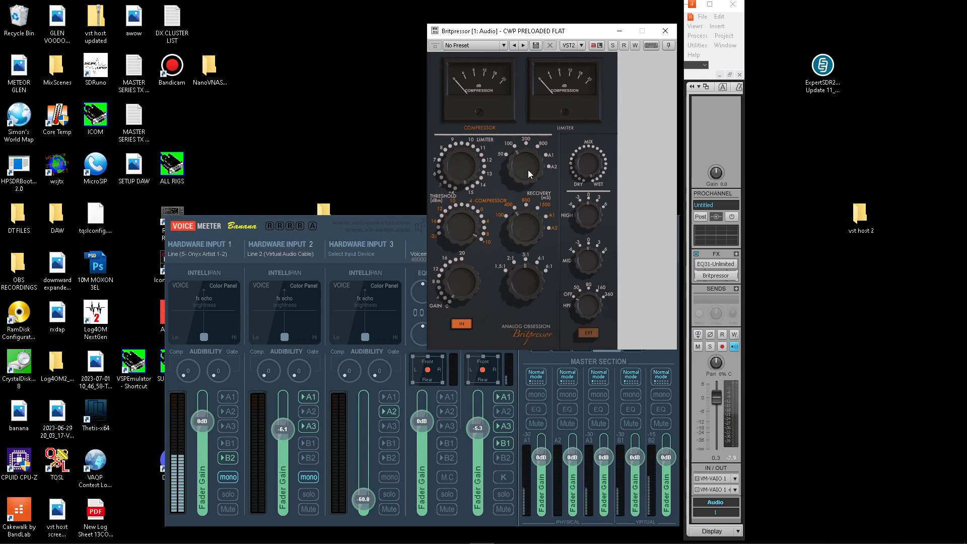
Step: Adjust the Britpressor's limiter recovery and fine-tune its compressor threshold
{"action": "left_click_drag", "start_coordinate": [524, 163], "coordinate": [519, 212]}
{"action": "left_click_drag", "start_coordinate": [464, 222], "coordinate": [468, 328]}
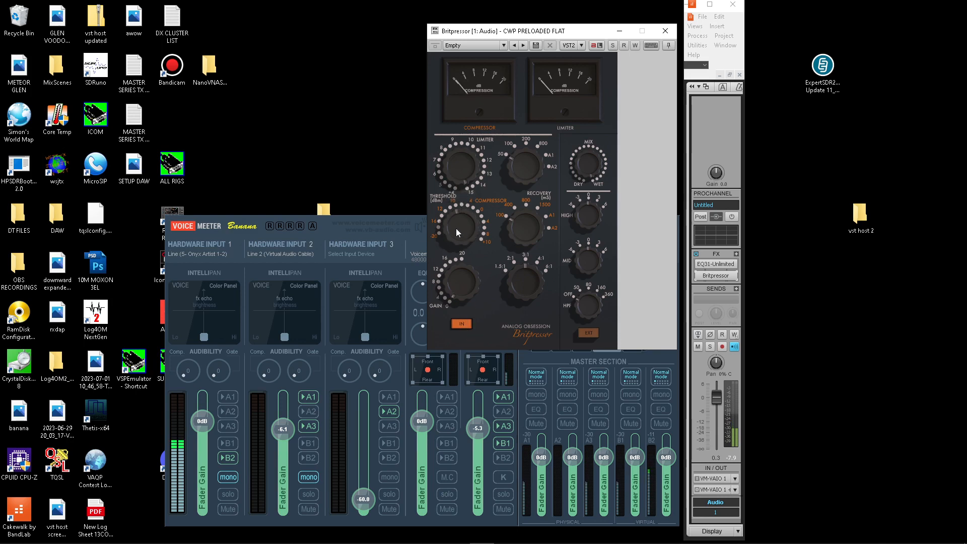
{"action": "left_click_drag", "start_coordinate": [457, 232], "coordinate": [458, 240]}
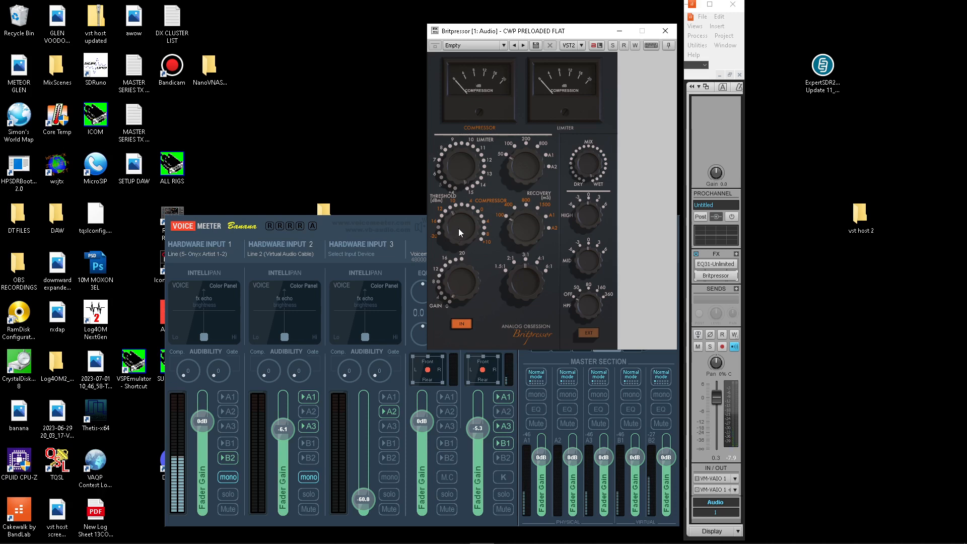
{"action": "mouse_move", "coordinate": [458, 224]}
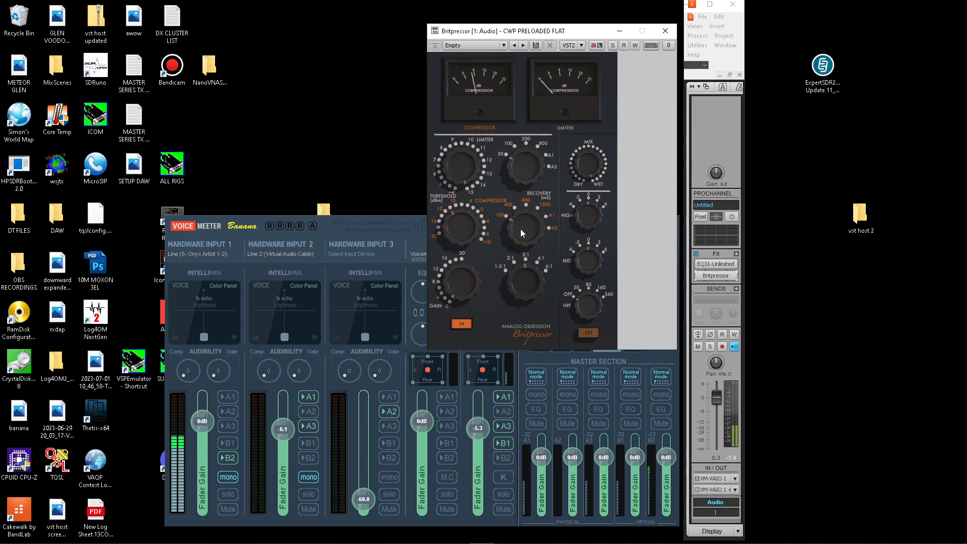
Step: Bypass the Britpressor and re-enable it to compare the sound with and without compression
{"action": "mouse_move", "coordinate": [697, 275]}
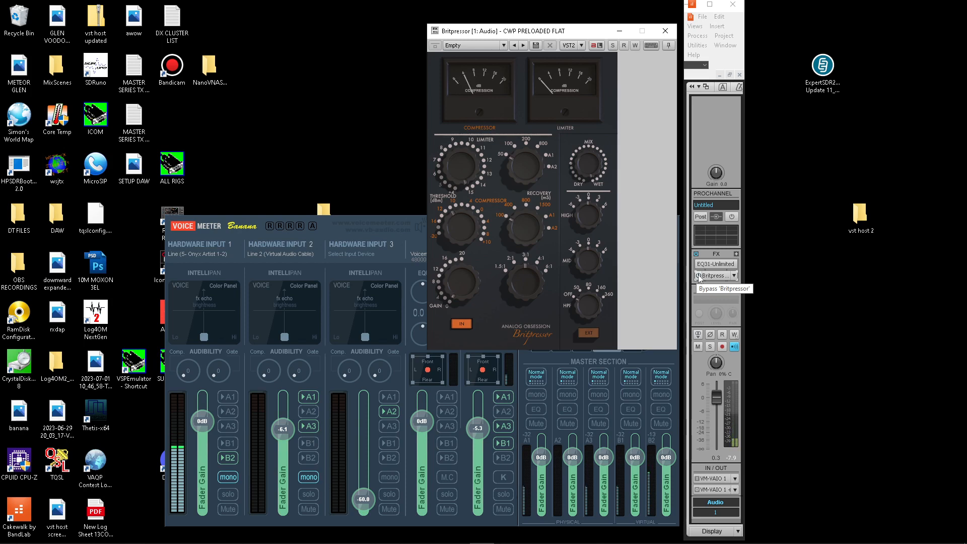
{"action": "left_click", "coordinate": [698, 276]}
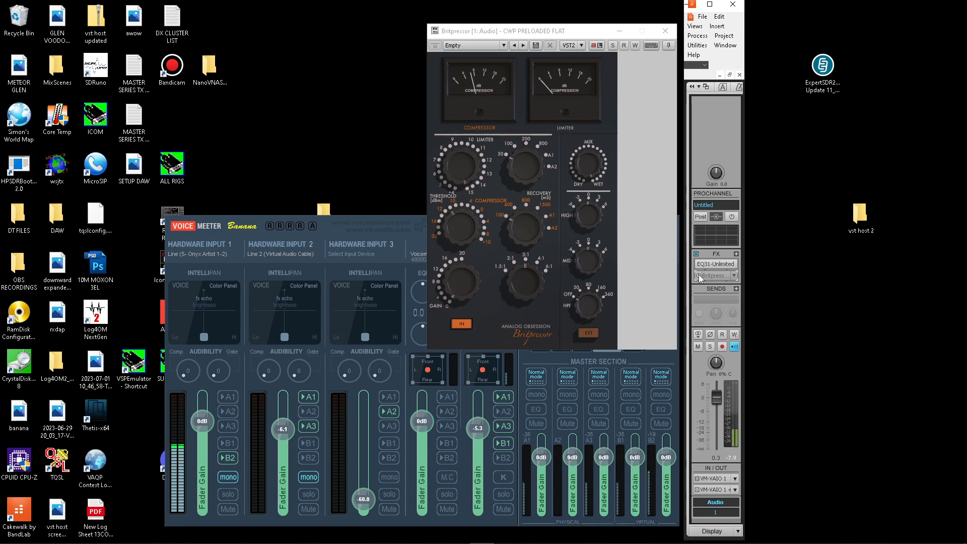
{"action": "left_click", "coordinate": [699, 274]}
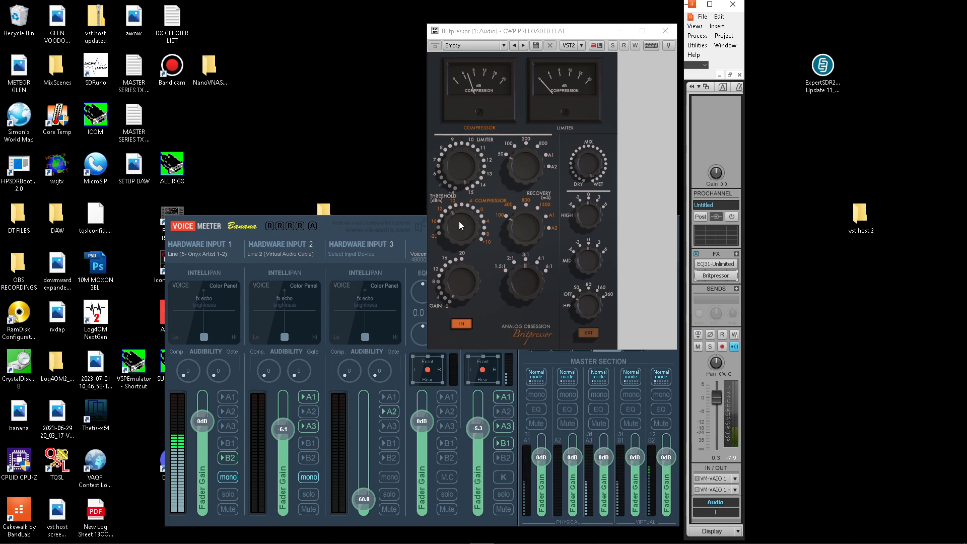
Step: Readjust the Britpressor's compressor threshold slightly and change its limiter threshold
{"action": "left_click_drag", "start_coordinate": [458, 222], "coordinate": [461, 211]}
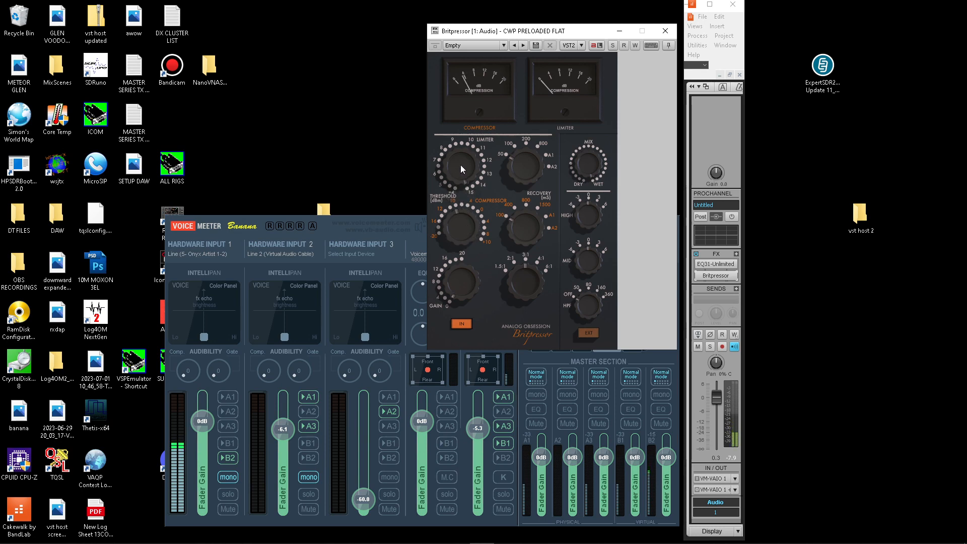
{"action": "left_click_drag", "start_coordinate": [461, 164], "coordinate": [474, 273]}
{"action": "mouse_move", "coordinate": [457, 171]}
{"action": "left_mouse_down"}
{"action": "mouse_move", "coordinate": [457, 186]}
{"action": "mouse_move", "coordinate": [455, 171]}
{"action": "left_mouse_up"}
Step: Reopen the EQ31-Unlimited plug-in from the FX rack and fine-tune its Gain knob
{"action": "double_click", "coordinate": [715, 269]}
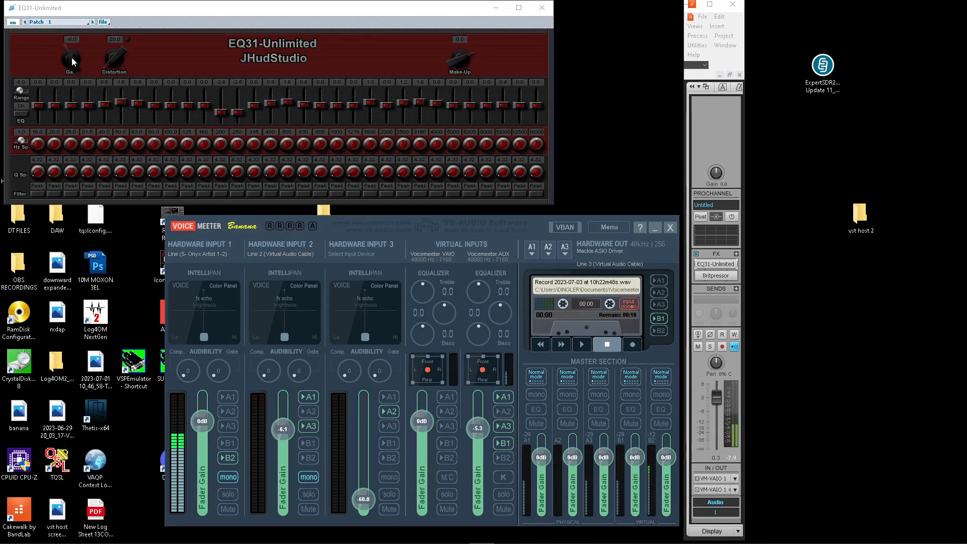
{"action": "left_click_drag", "start_coordinate": [71, 53], "coordinate": [71, 47]}
{"action": "left_click_drag", "start_coordinate": [71, 43], "coordinate": [73, 50]}
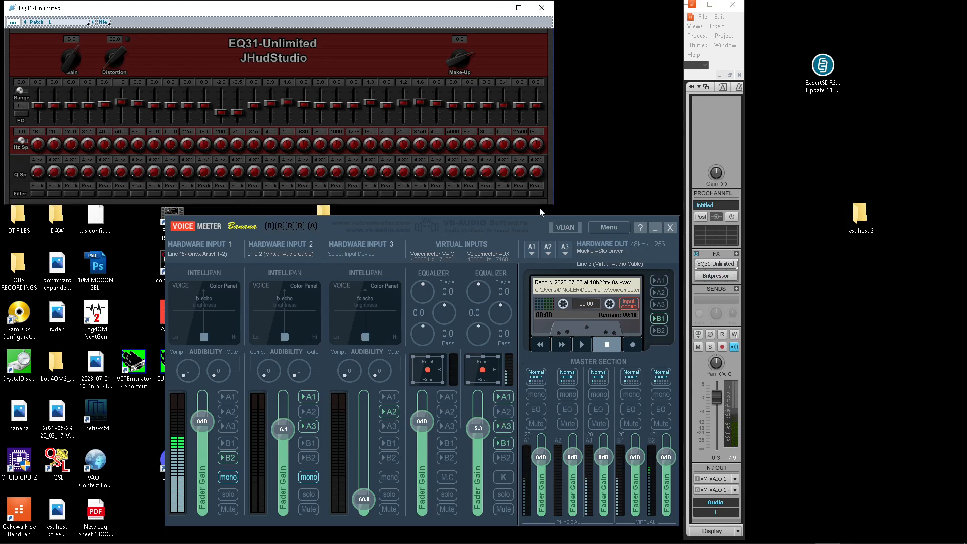
Step: Reopen the Britpressor from the FX rack, move it over Voicemeeter, and readjust its limiter and compressor thresholds
{"action": "double_click", "coordinate": [728, 275]}
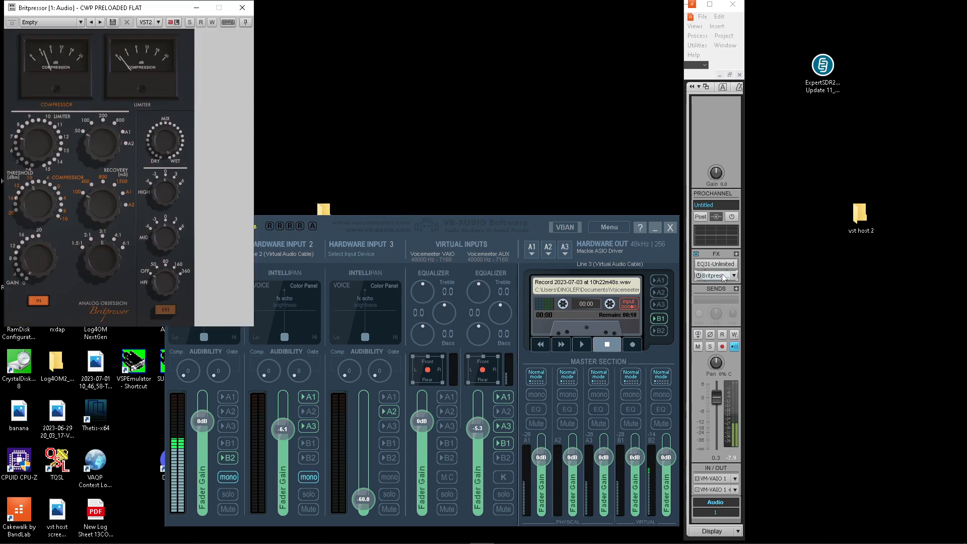
{"action": "left_click_drag", "start_coordinate": [139, 10], "coordinate": [517, 46]}
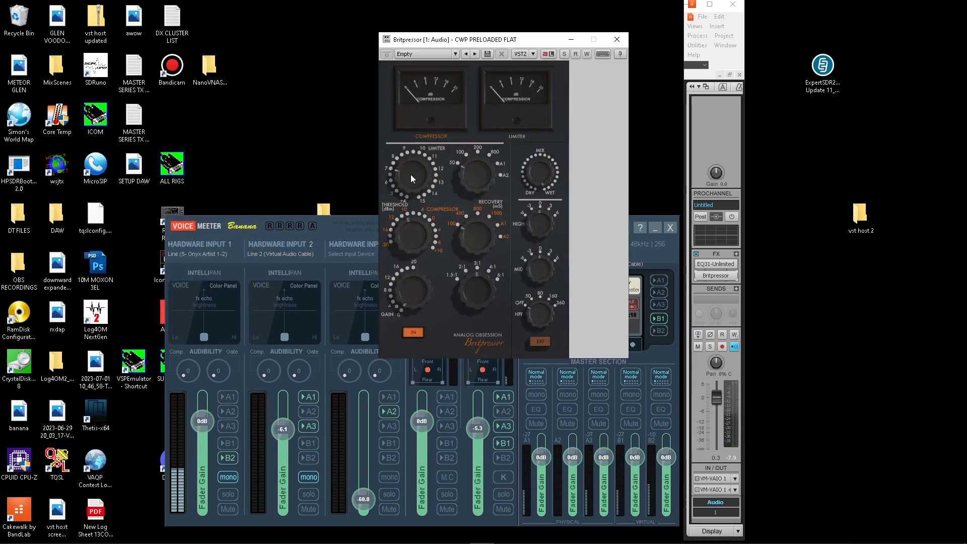
{"action": "mouse_move", "coordinate": [410, 175]}
{"action": "left_mouse_down"}
{"action": "mouse_move", "coordinate": [407, 152]}
{"action": "mouse_move", "coordinate": [412, 158]}
{"action": "left_mouse_up"}
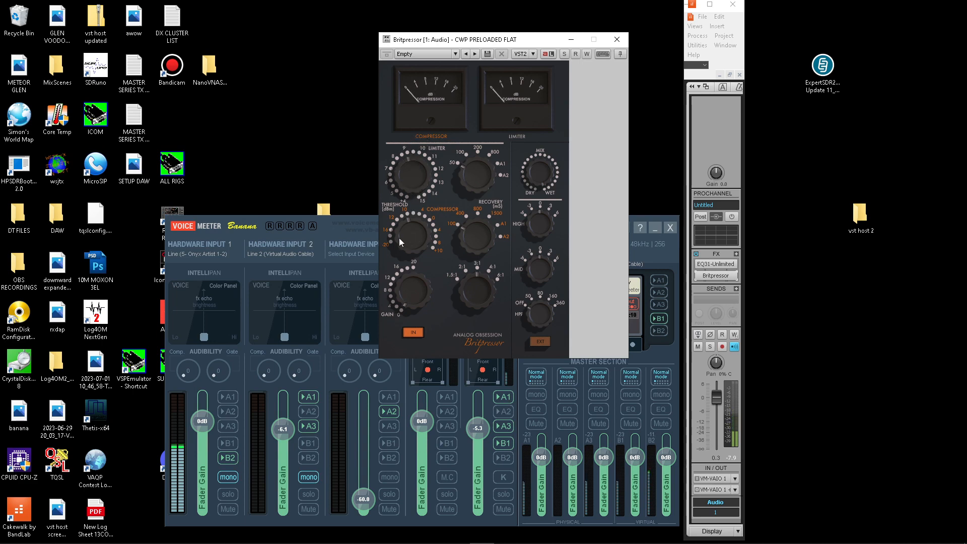
{"action": "left_click_drag", "start_coordinate": [409, 228], "coordinate": [409, 233]}
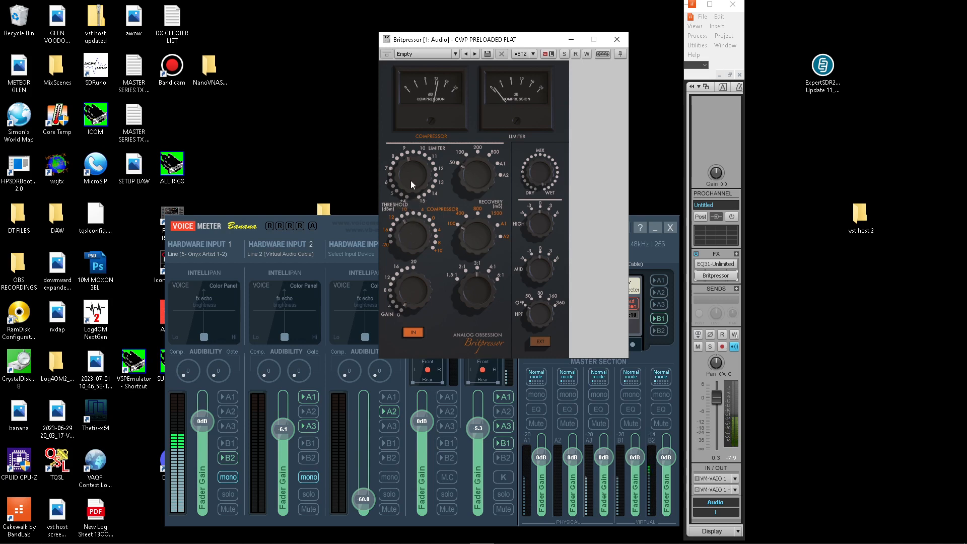
{"action": "left_click_drag", "start_coordinate": [416, 166], "coordinate": [413, 196]}
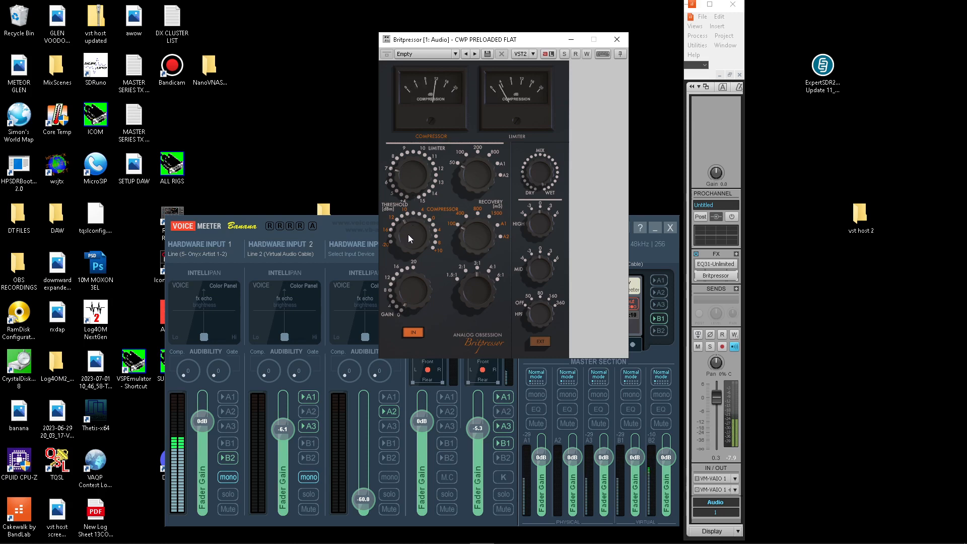
{"action": "mouse_move", "coordinate": [408, 223]}
{"action": "left_mouse_down"}
{"action": "mouse_move", "coordinate": [411, 207]}
{"action": "mouse_move", "coordinate": [418, 224]}
{"action": "left_mouse_up"}
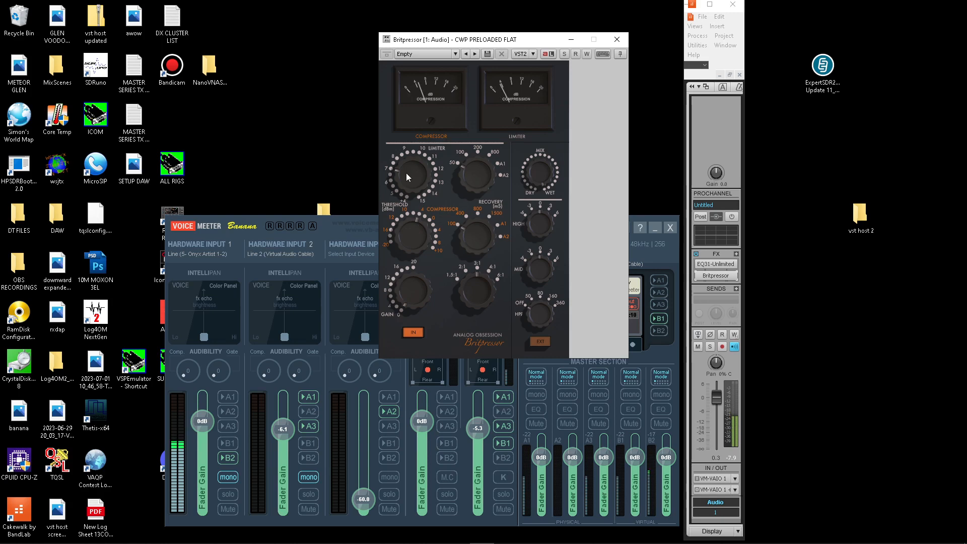
Step: Reopen the EQ31-Unlimited plug-in, fine-tune its Gain knob, and close its window
{"action": "double_click", "coordinate": [716, 264]}
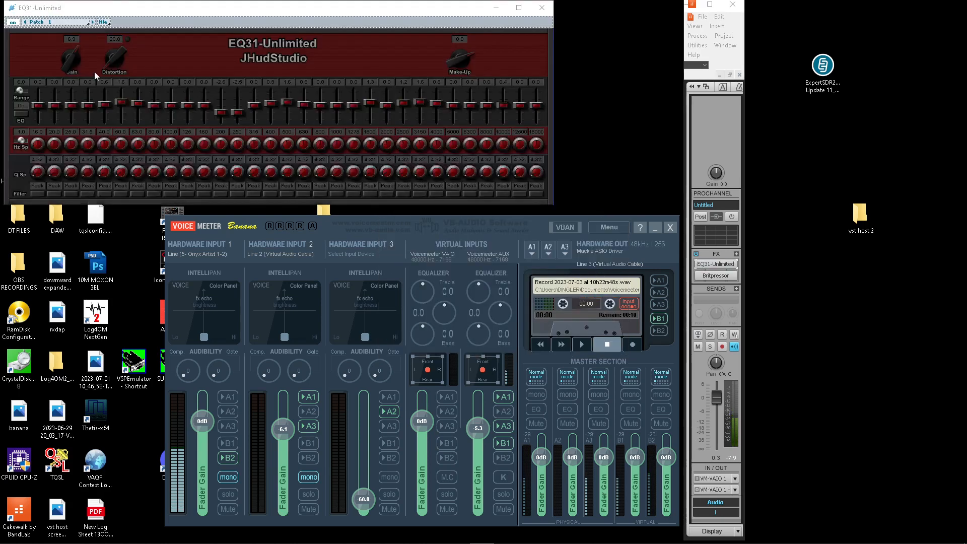
{"action": "left_click_drag", "start_coordinate": [74, 60], "coordinate": [71, 57]}
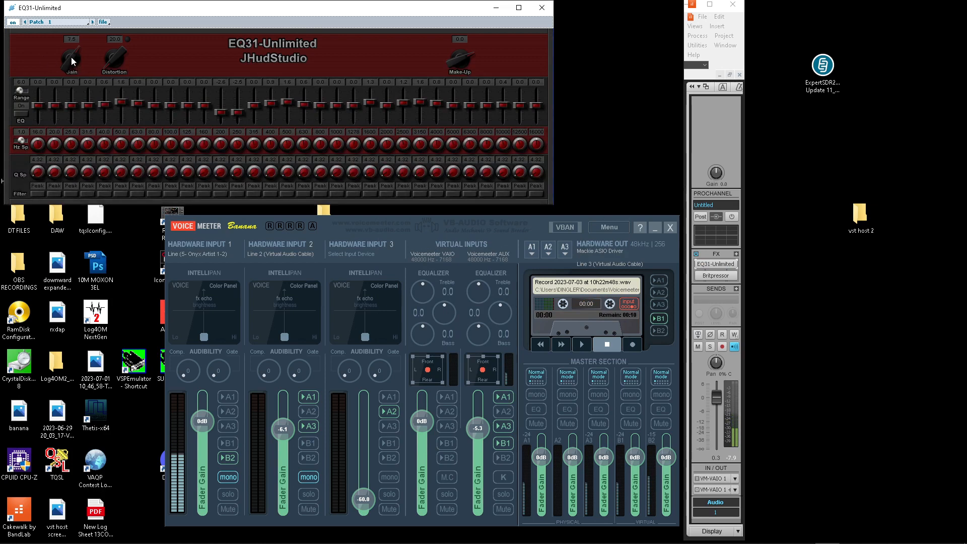
{"action": "left_click", "coordinate": [542, 8]}
Step: Reopen the Britpressor, pin its window so it stays open, and place it beside the channel strip
{"action": "double_click", "coordinate": [716, 275]}
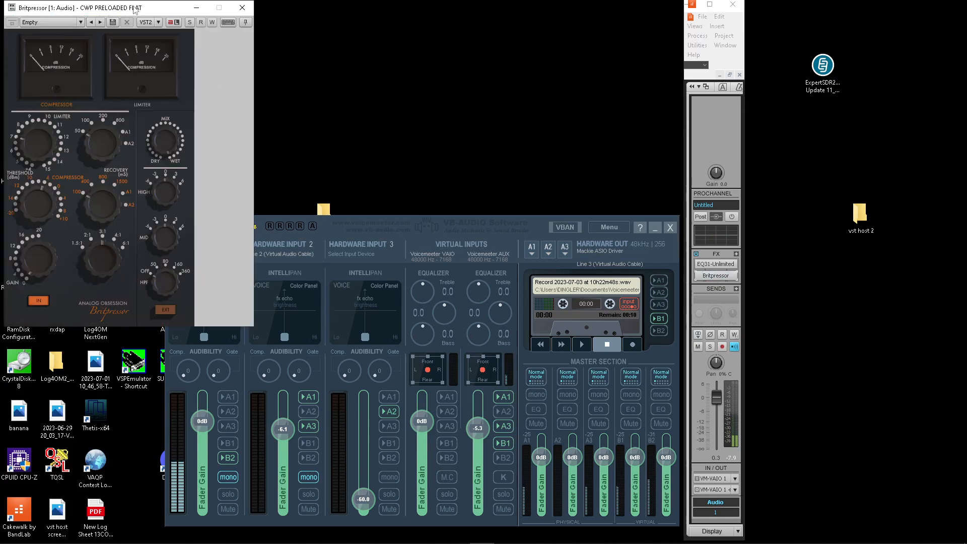
{"action": "left_click_drag", "start_coordinate": [135, 10], "coordinate": [542, 24]}
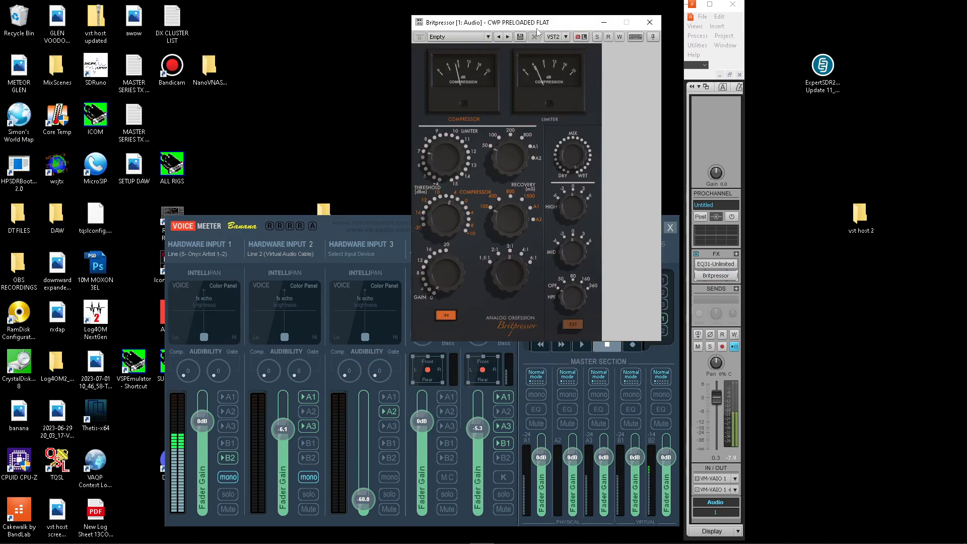
{"action": "left_click", "coordinate": [653, 38]}
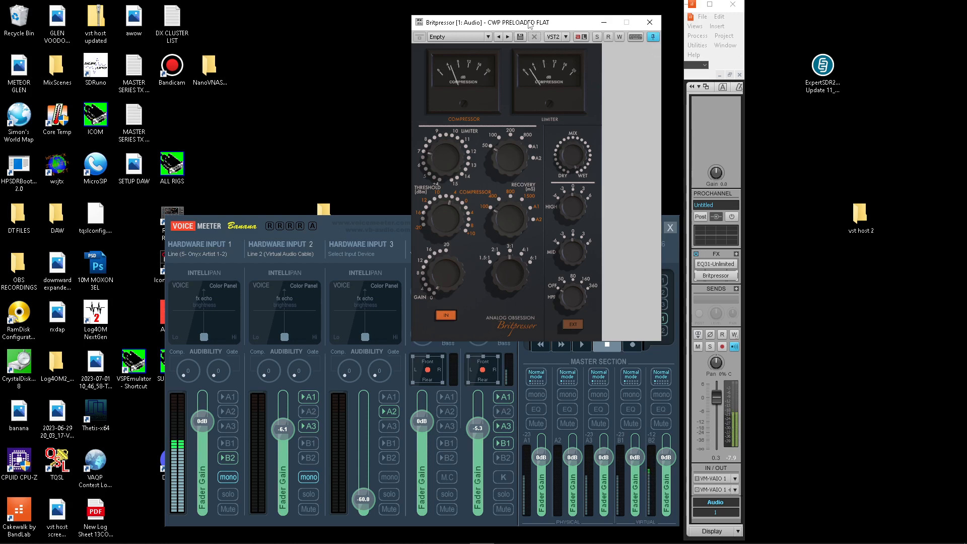
{"action": "left_click_drag", "start_coordinate": [542, 25], "coordinate": [555, 27]}
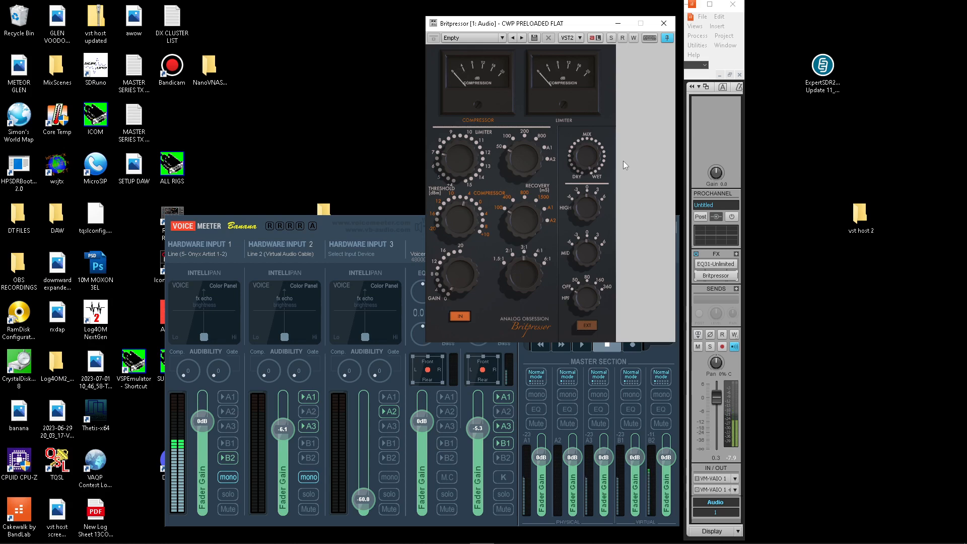
Step: Insert the ModernExciter (32-bit) audio effect into the FX rack and place its window below the Britpressor
{"action": "mouse_move", "coordinate": [700, 275]}
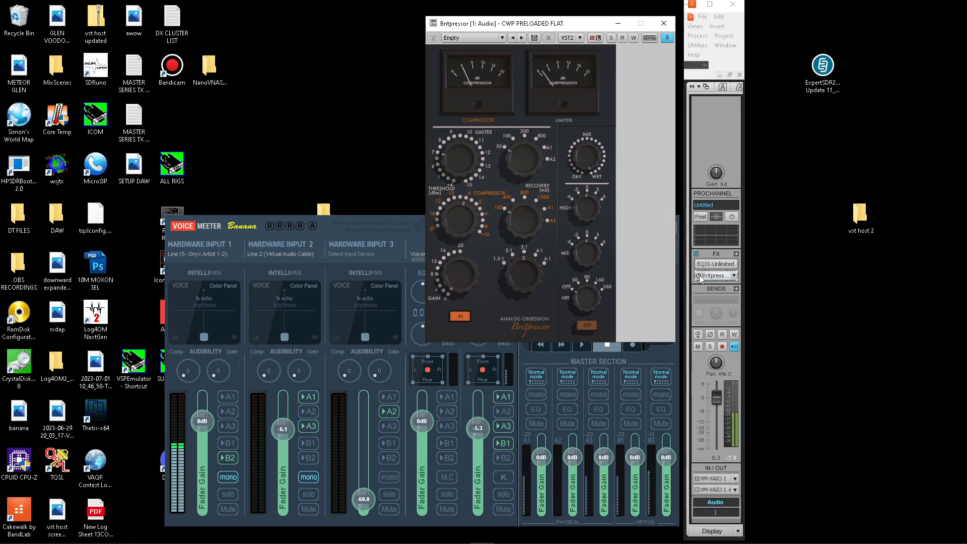
{"action": "left_click", "coordinate": [735, 255]}
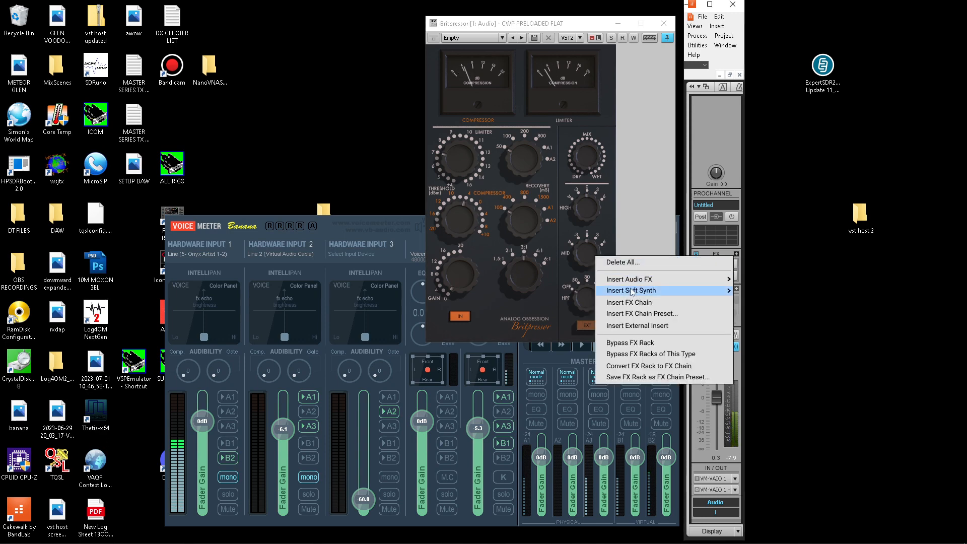
{"action": "mouse_move", "coordinate": [624, 295]}
{"action": "mouse_move", "coordinate": [718, 281]}
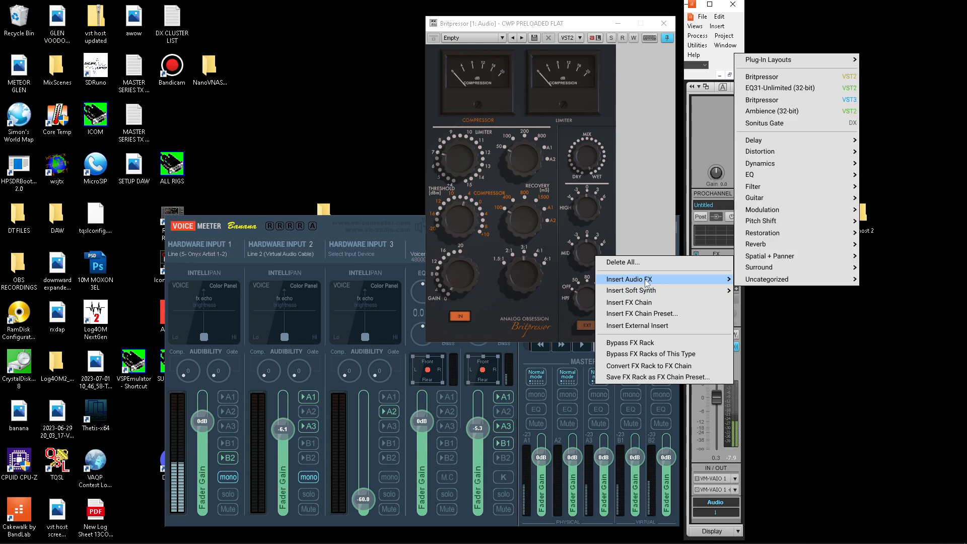
{"action": "mouse_move", "coordinate": [756, 285]}
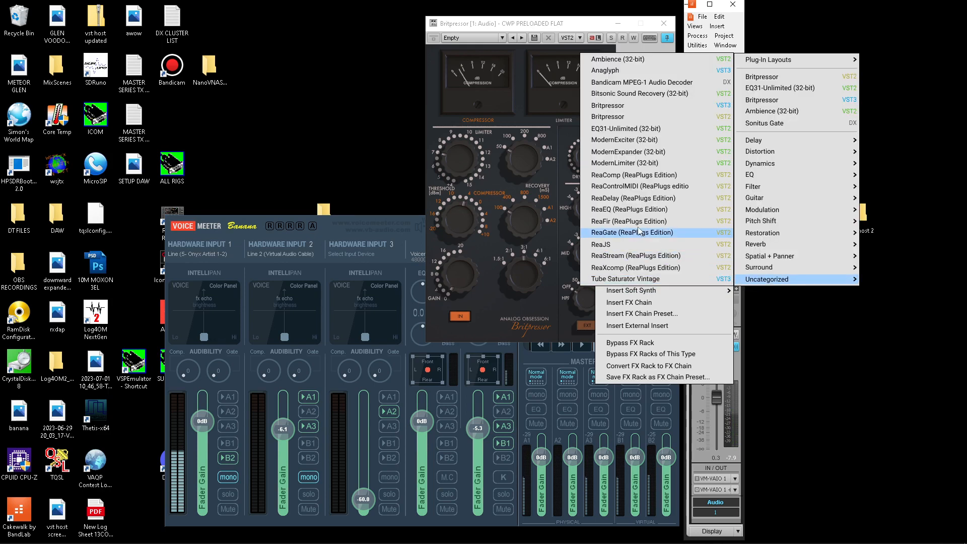
{"action": "left_click", "coordinate": [625, 139]}
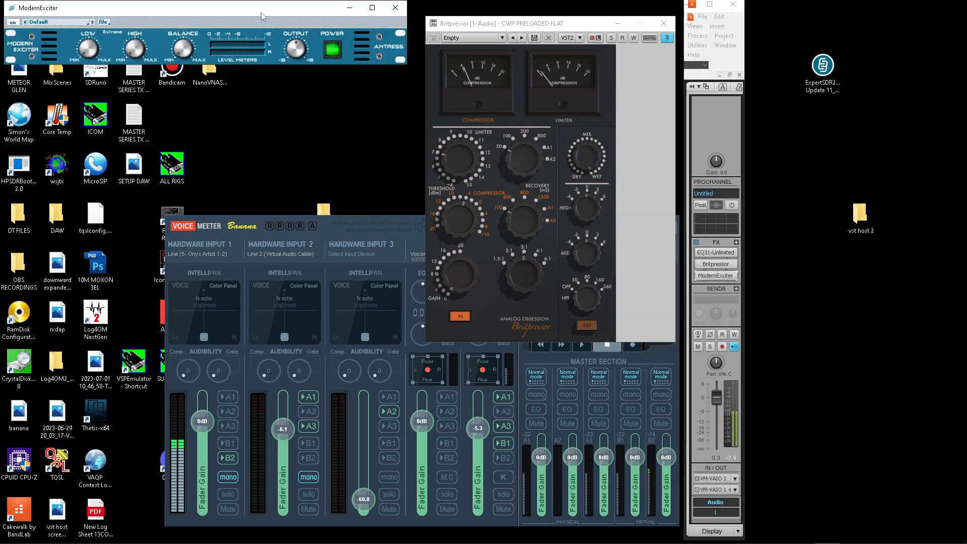
{"action": "left_click_drag", "start_coordinate": [261, 13], "coordinate": [513, 361]}
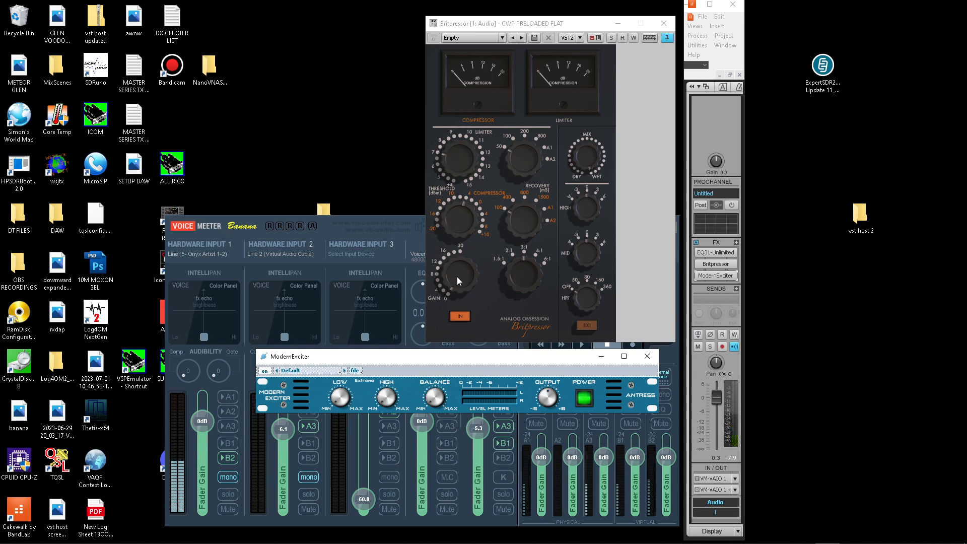
Step: Adjust the Britpressor's Gain knob and bring the ModernExciter window into focus
{"action": "left_click_drag", "start_coordinate": [457, 276], "coordinate": [453, 198]}
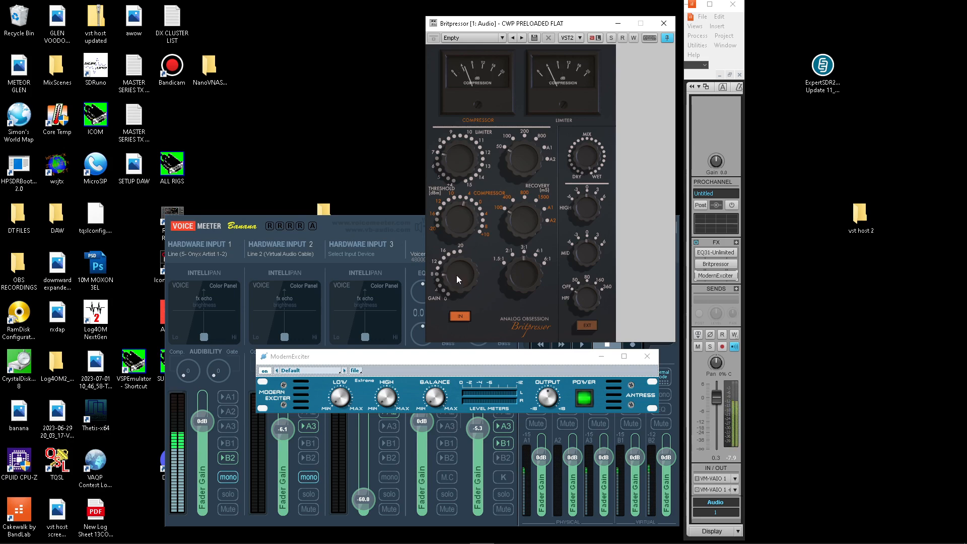
{"action": "left_click_drag", "start_coordinate": [456, 275], "coordinate": [456, 264]}
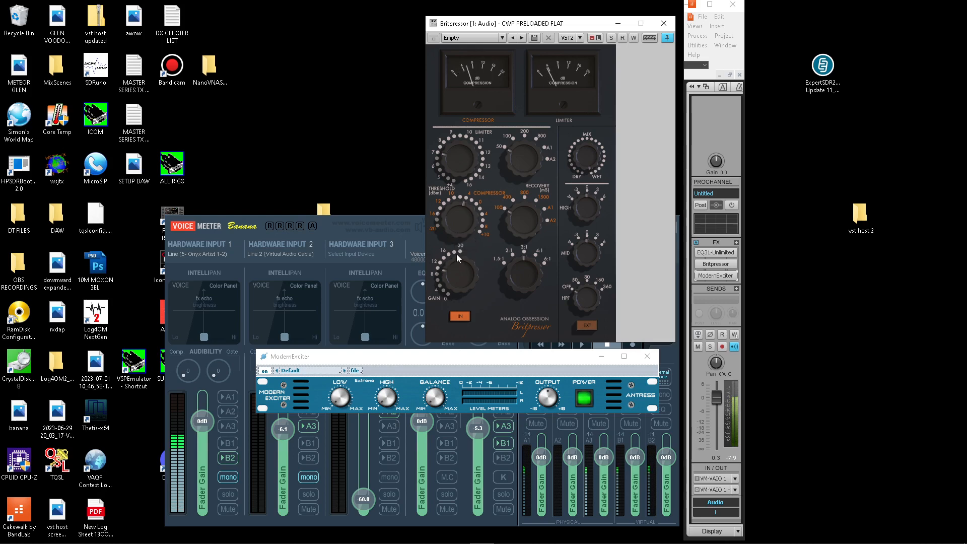
{"action": "left_click", "coordinate": [436, 402]}
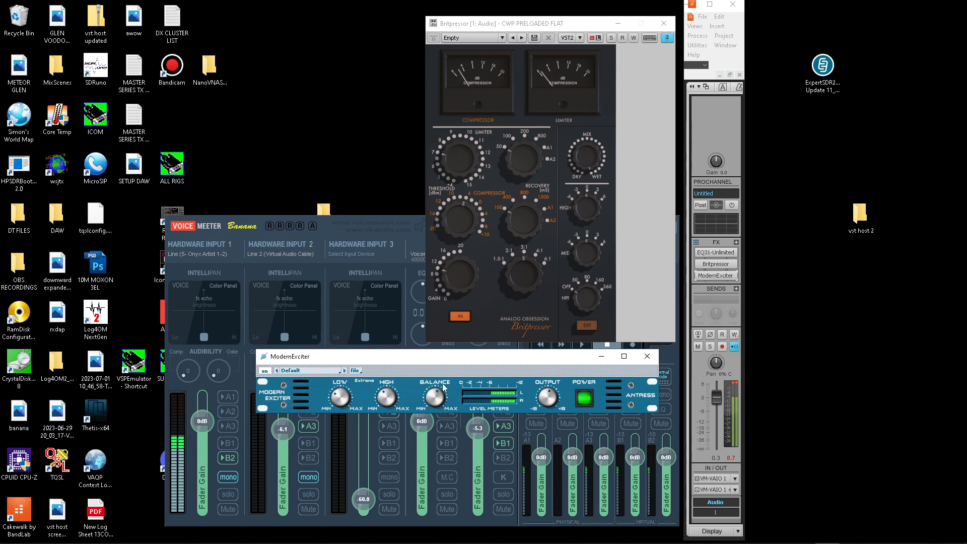
Step: Insert the ModernExpander (32-bit) audio effect into the FX rack, move its window over Voicemeeter, and adjust its Release knob
{"action": "left_click", "coordinate": [737, 243]}
{"action": "mouse_move", "coordinate": [662, 271]}
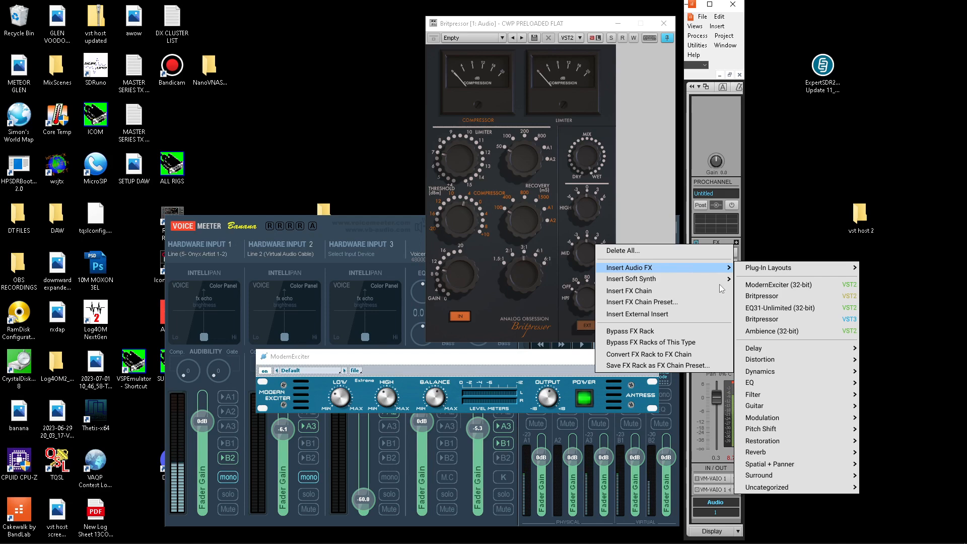
{"action": "mouse_move", "coordinate": [767, 487]}
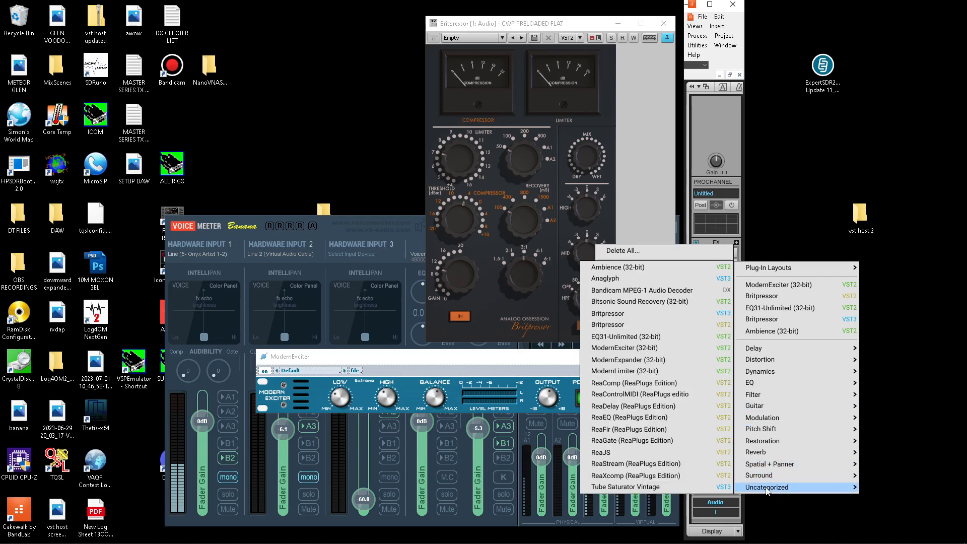
{"action": "left_click", "coordinate": [625, 361]}
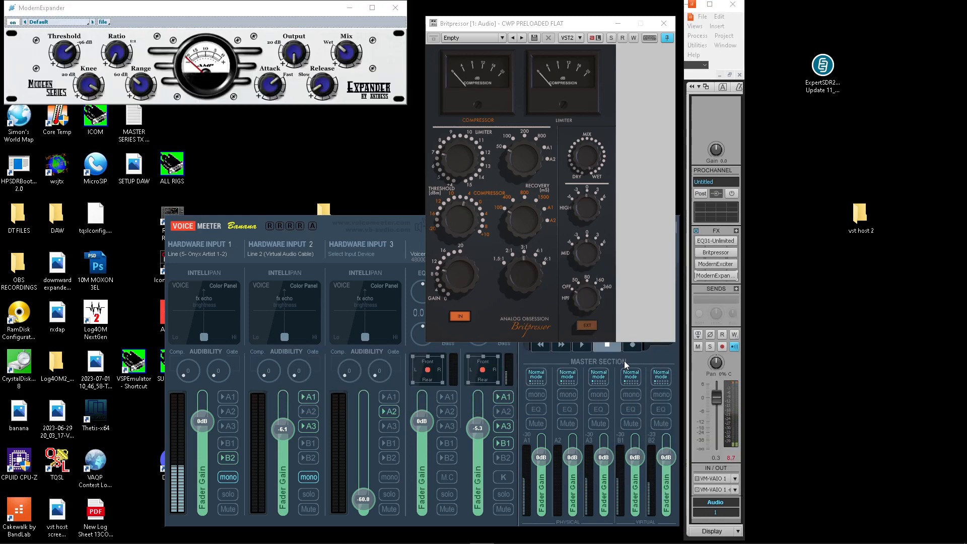
{"action": "left_click_drag", "start_coordinate": [273, 13], "coordinate": [523, 245]}
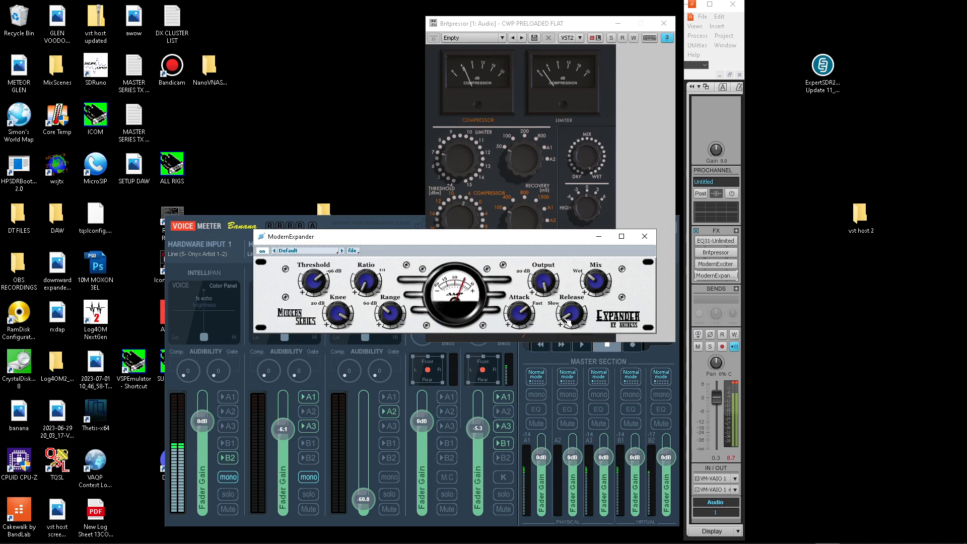
{"action": "mouse_move", "coordinate": [575, 314]}
{"action": "left_mouse_down"}
{"action": "mouse_move", "coordinate": [575, 361]}
{"action": "mouse_move", "coordinate": [575, 320]}
{"action": "left_mouse_up"}
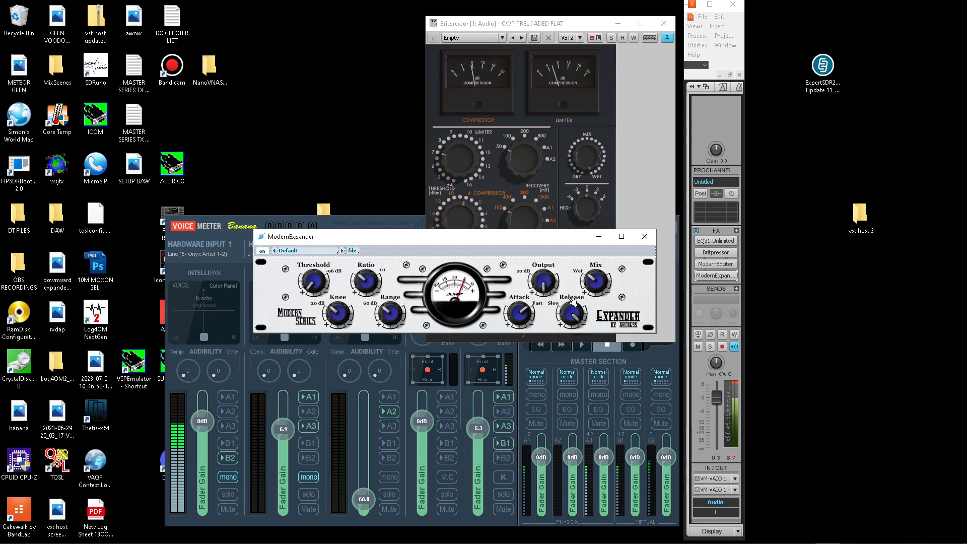
Step: Insert the Sonitus Gate dynamics effect into the FX rack after the ModernExpander
{"action": "left_click", "coordinate": [736, 231]}
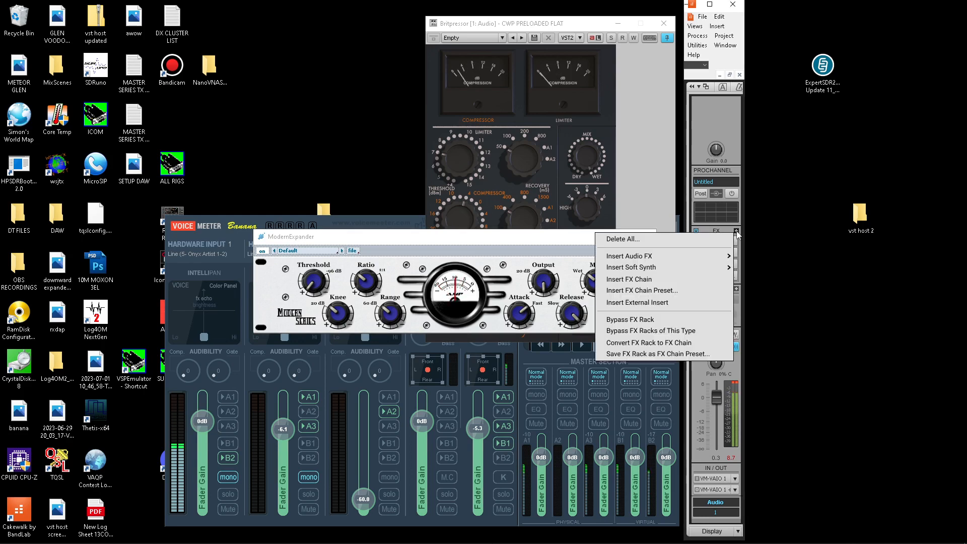
{"action": "mouse_move", "coordinate": [639, 258]}
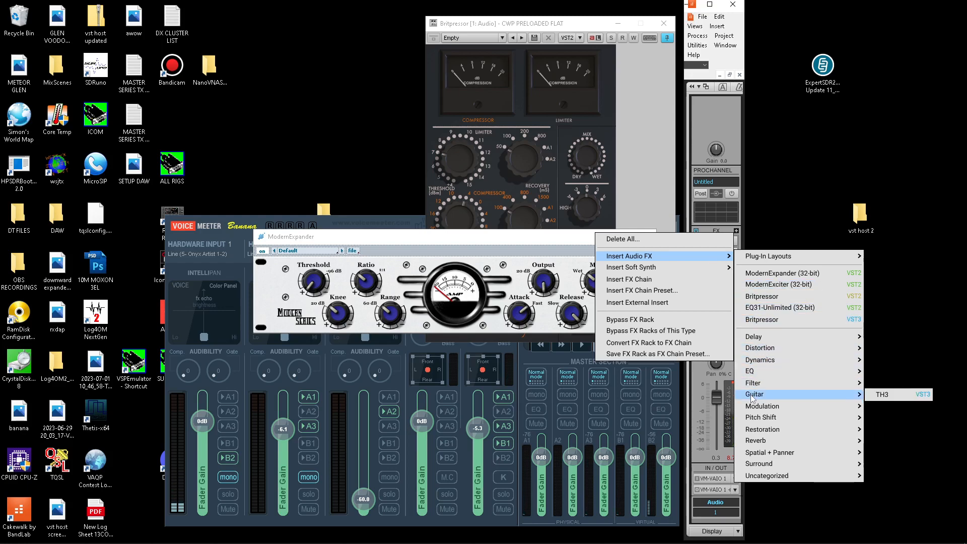
{"action": "mouse_move", "coordinate": [764, 359]}
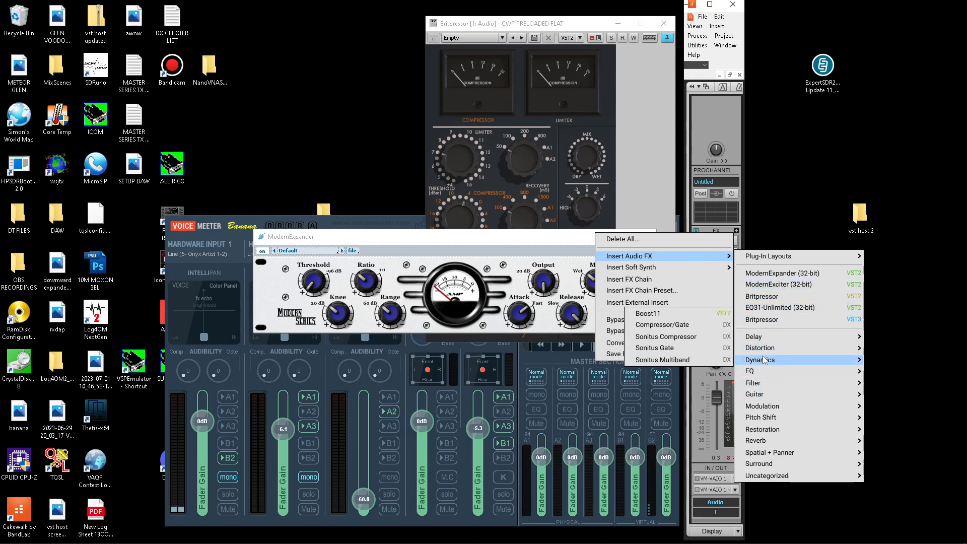
{"action": "left_click", "coordinate": [657, 349]}
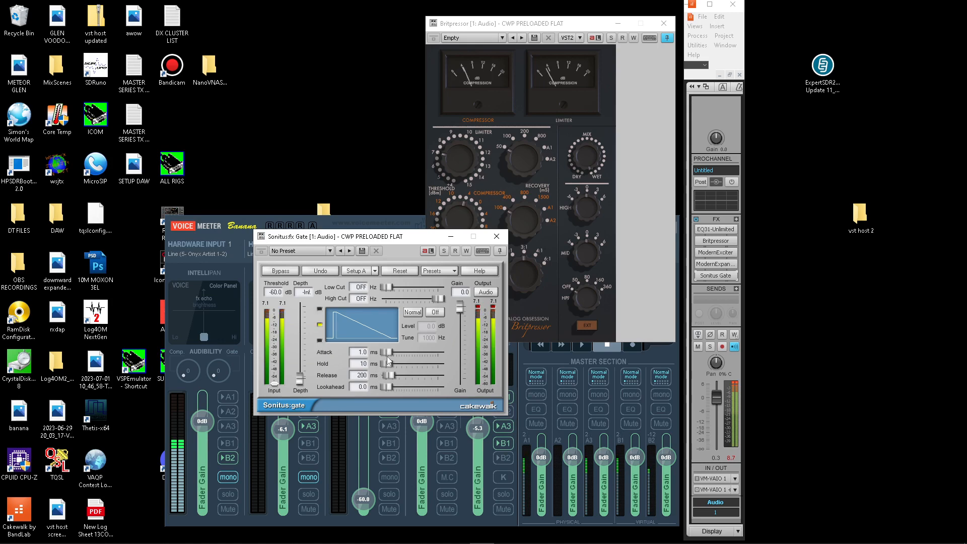
Step: Set the Sonitus Gate's attack to 0.0 ms, hold to 59 ms, and release to 52 ms
{"action": "left_click_drag", "start_coordinate": [387, 352], "coordinate": [386, 353]}
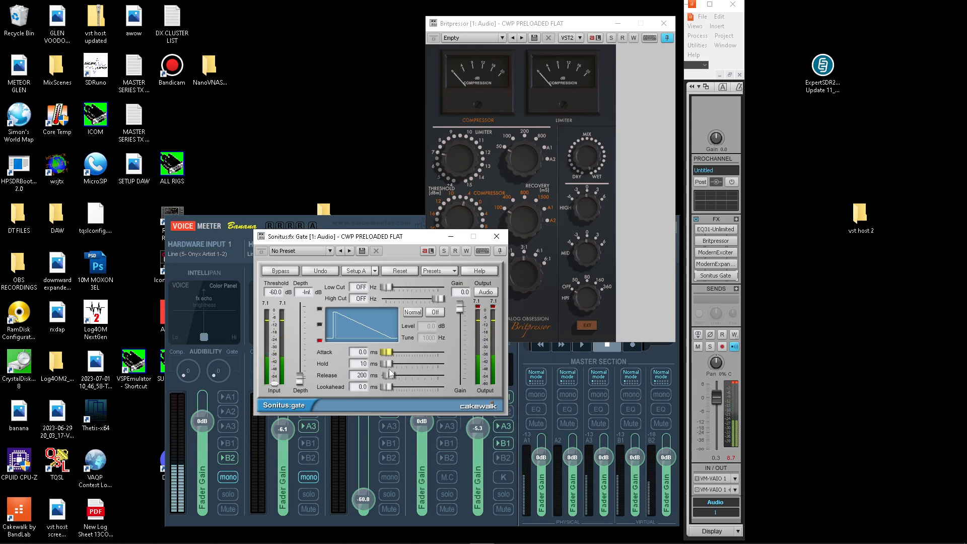
{"action": "left_click_drag", "start_coordinate": [388, 364], "coordinate": [381, 375]}
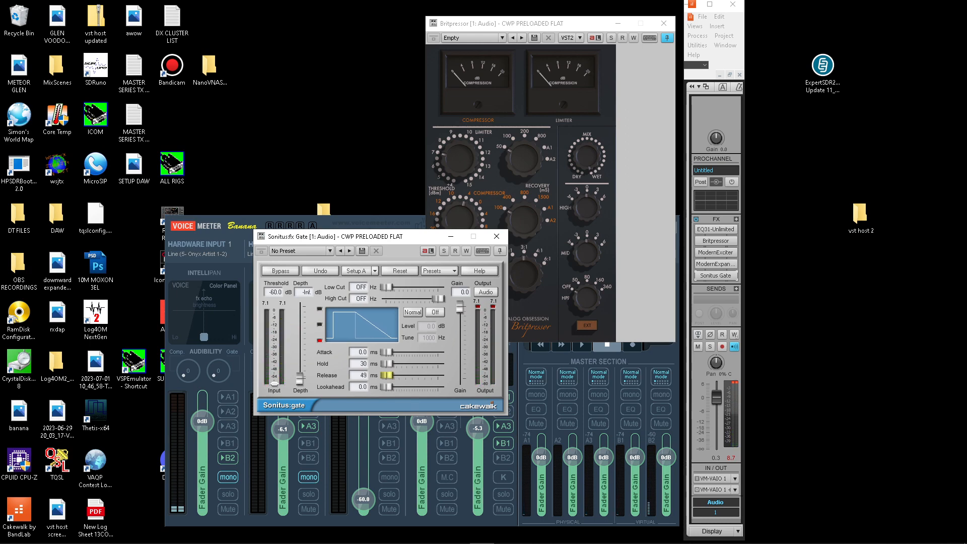
{"action": "left_click_drag", "start_coordinate": [382, 375], "coordinate": [382, 375]}
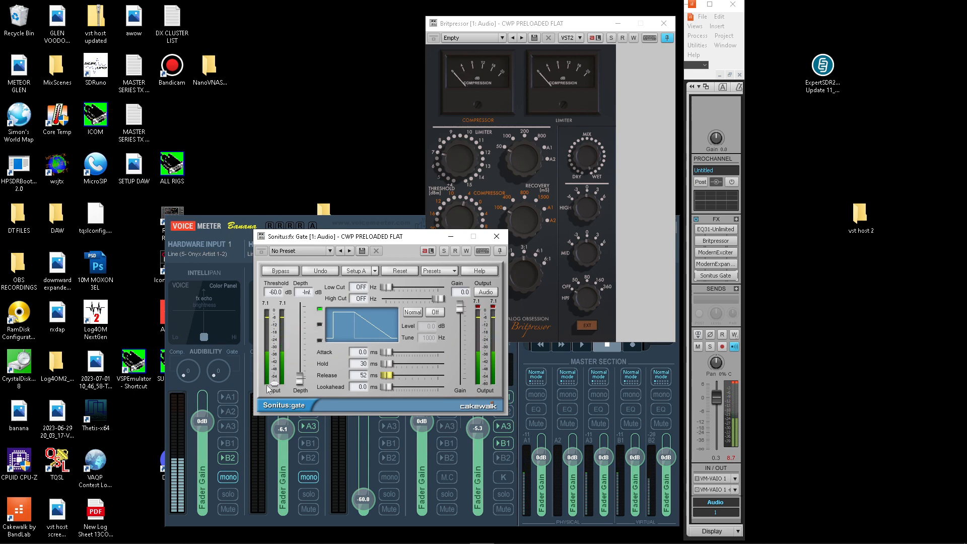
{"action": "left_click", "coordinate": [387, 363]}
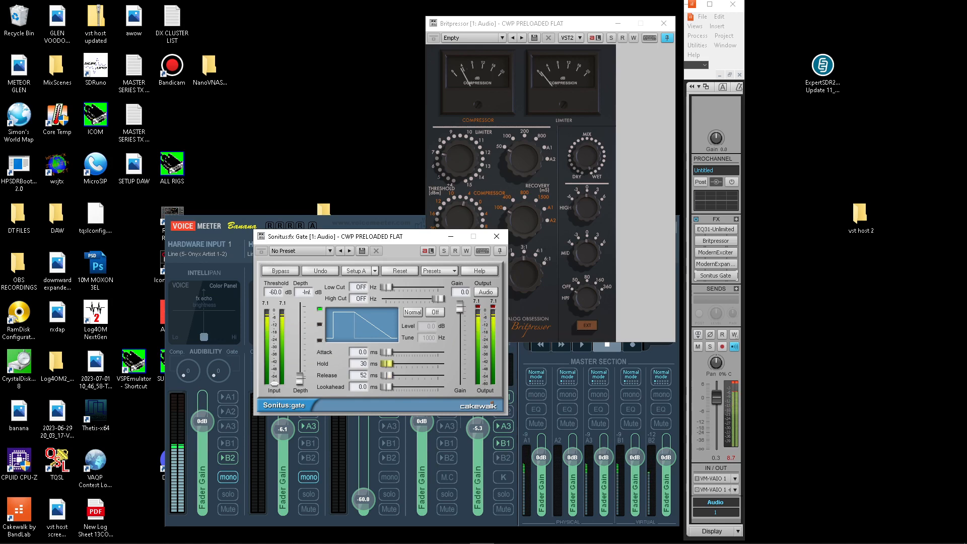
{"action": "left_click_drag", "start_coordinate": [387, 363], "coordinate": [388, 363]}
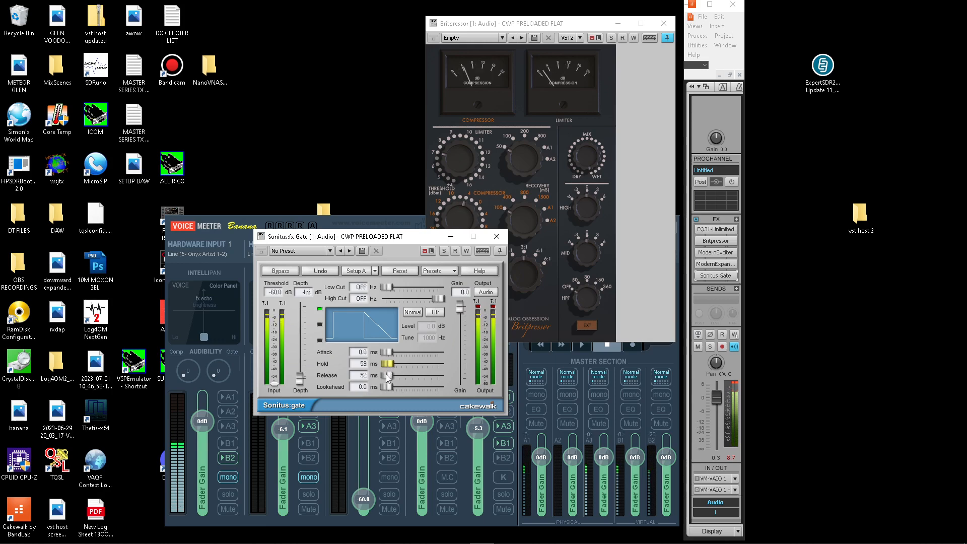
Step: Set the Sonitus Gate's release to 58 ms and its threshold to -34.7 dB
{"action": "left_click_drag", "start_coordinate": [386, 376], "coordinate": [386, 376]}
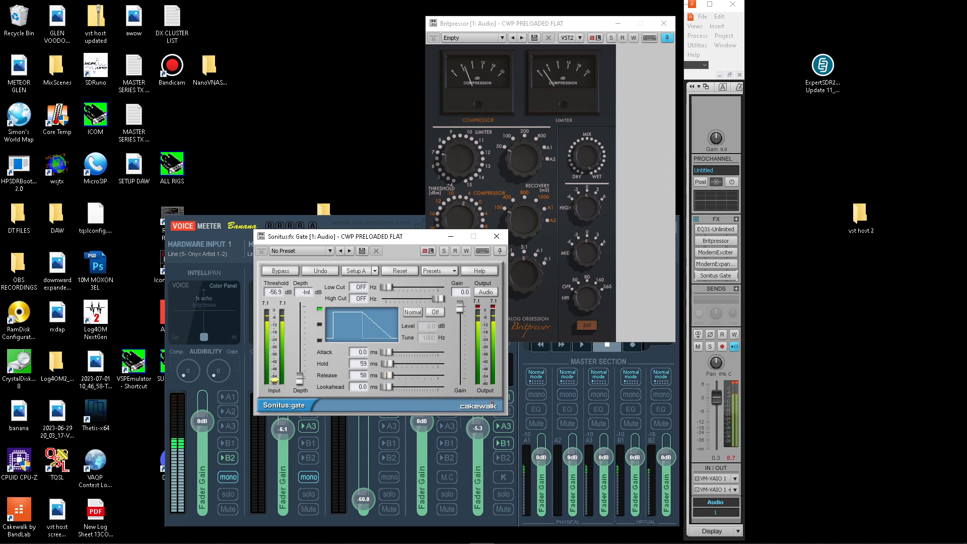
{"action": "left_click_drag", "start_coordinate": [274, 354], "coordinate": [274, 355]}
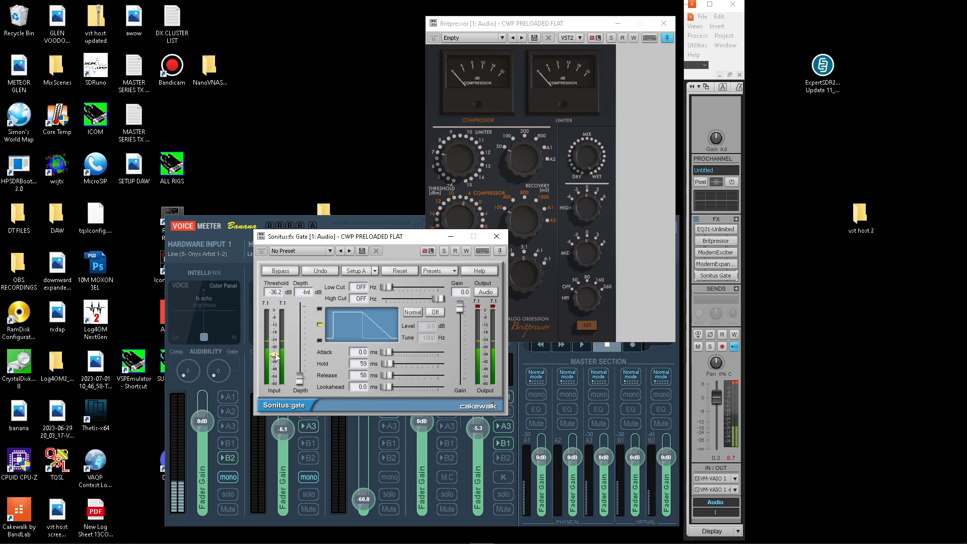
{"action": "left_click_drag", "start_coordinate": [276, 358], "coordinate": [275, 353]}
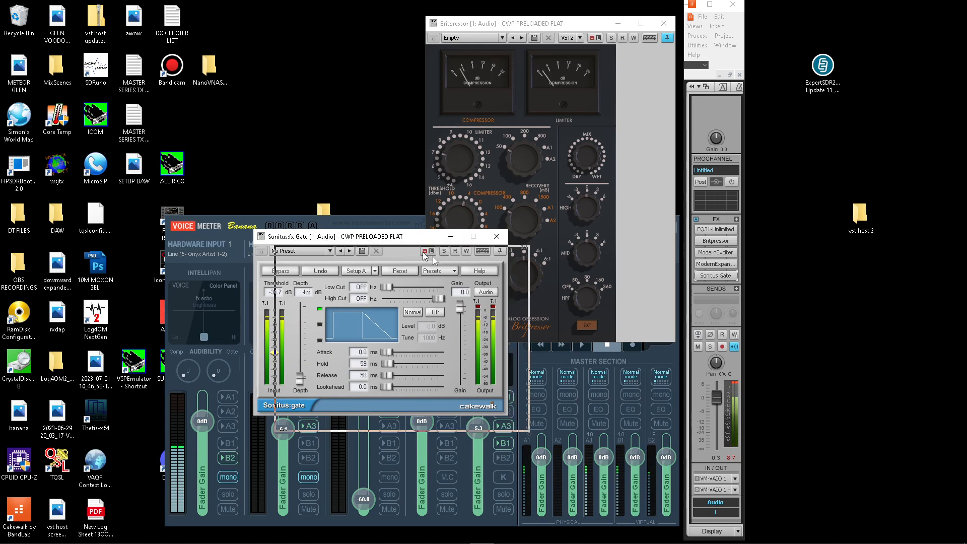
Step: Move the Sonitus Gate window over the Britpressor's lower part and pin it, and reopen the ModernExpander window just above it
{"action": "left_click_drag", "start_coordinate": [402, 240], "coordinate": [571, 308]}
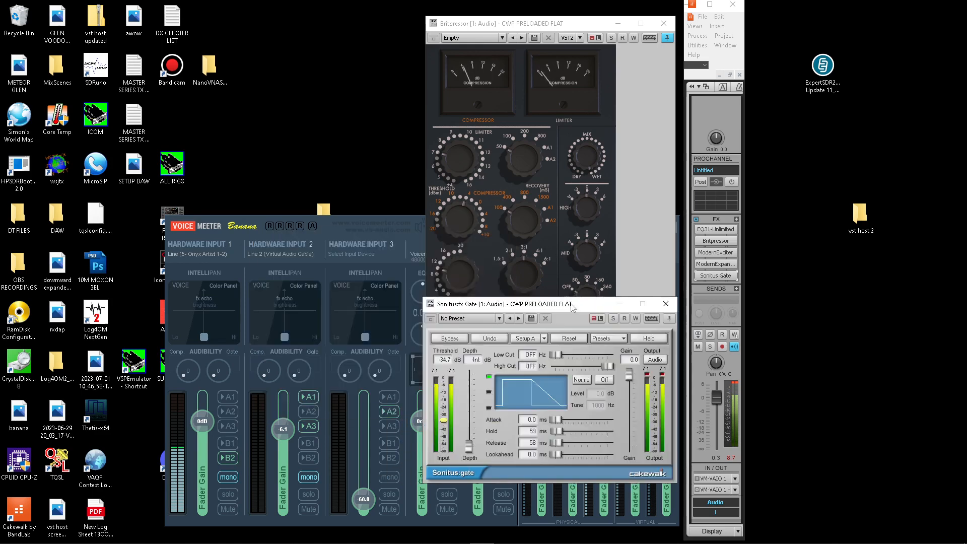
{"action": "left_click", "coordinate": [669, 318]}
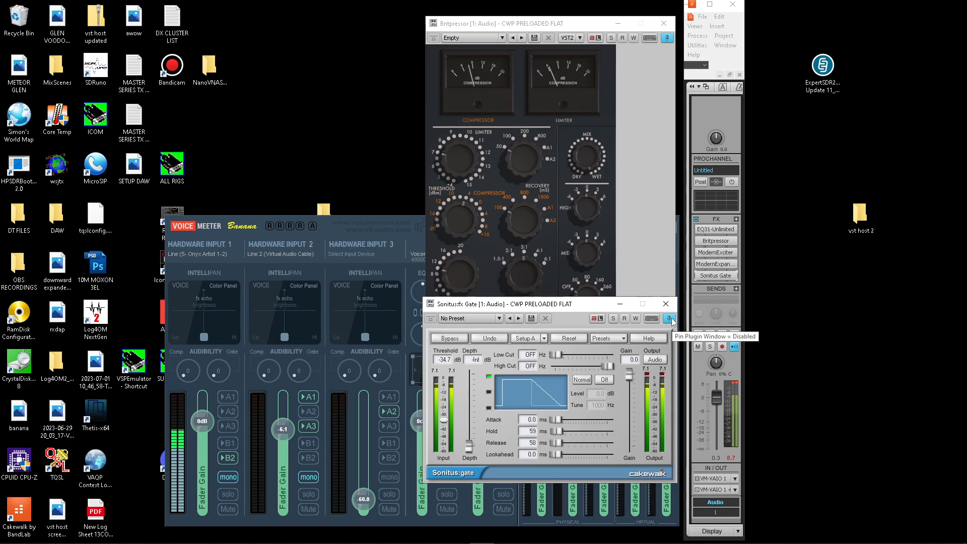
{"action": "left_click", "coordinate": [717, 264]}
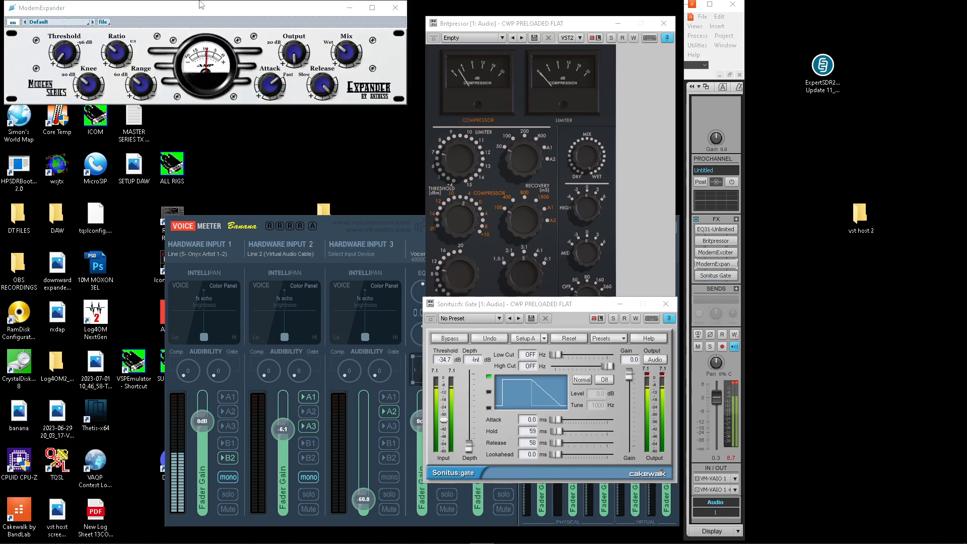
{"action": "left_click_drag", "start_coordinate": [221, 6], "coordinate": [491, 182]}
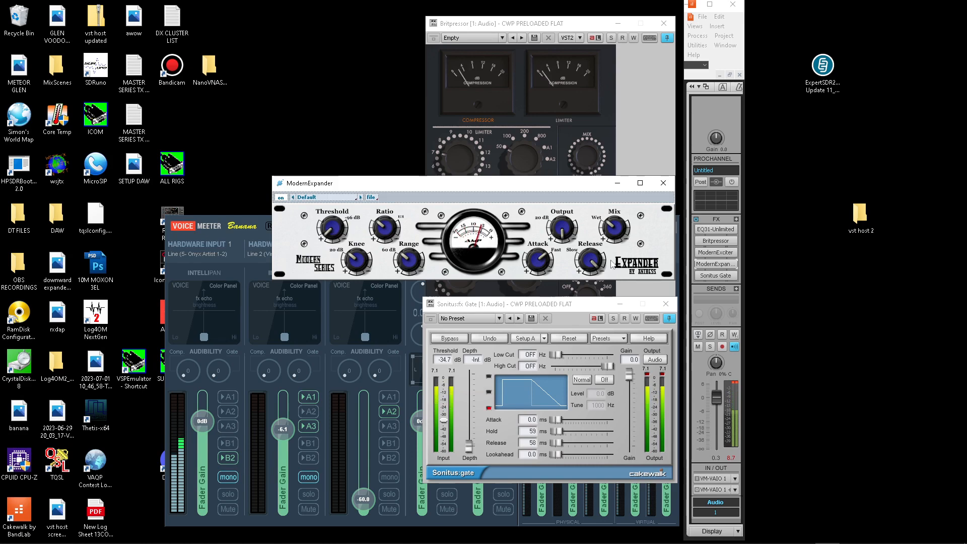
Step: Insert the Ambience audio effect after the Sonitus Gate in the FX rack and move its window above the gate
{"action": "right_click", "coordinate": [733, 221]}
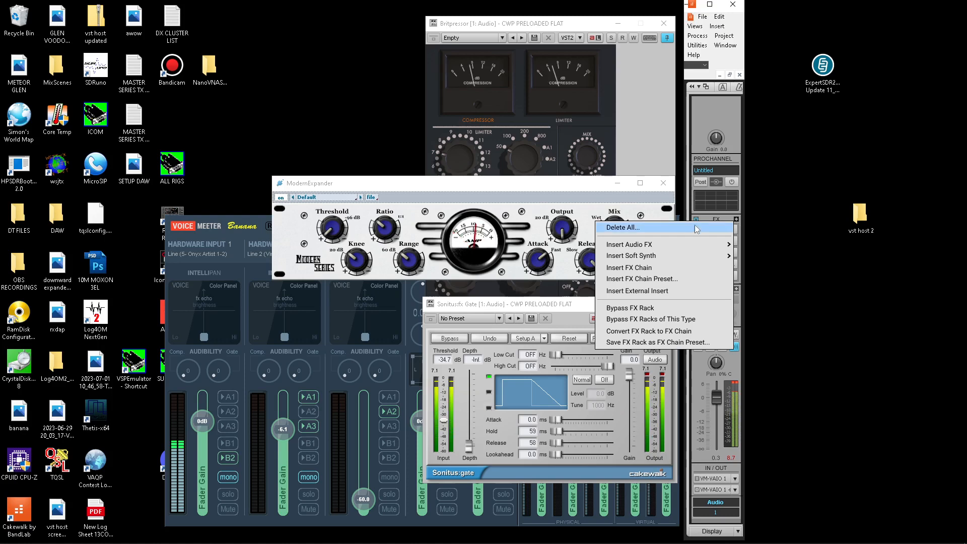
{"action": "mouse_move", "coordinate": [654, 247]}
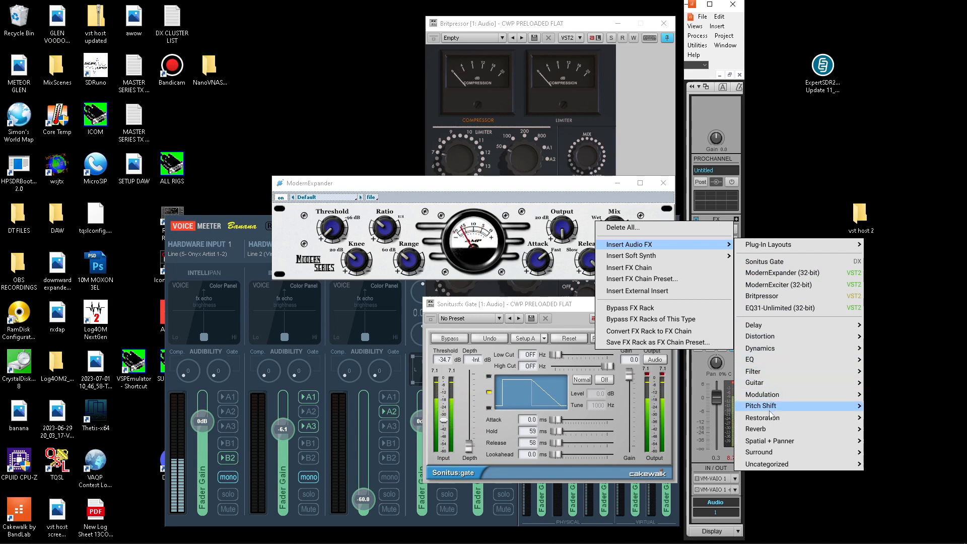
{"action": "mouse_move", "coordinate": [776, 465]}
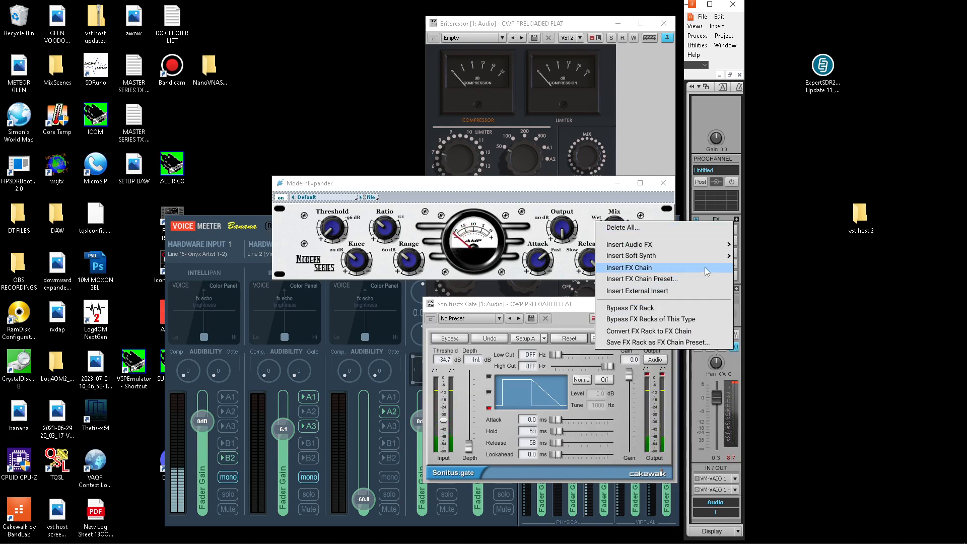
{"action": "mouse_move", "coordinate": [689, 247]}
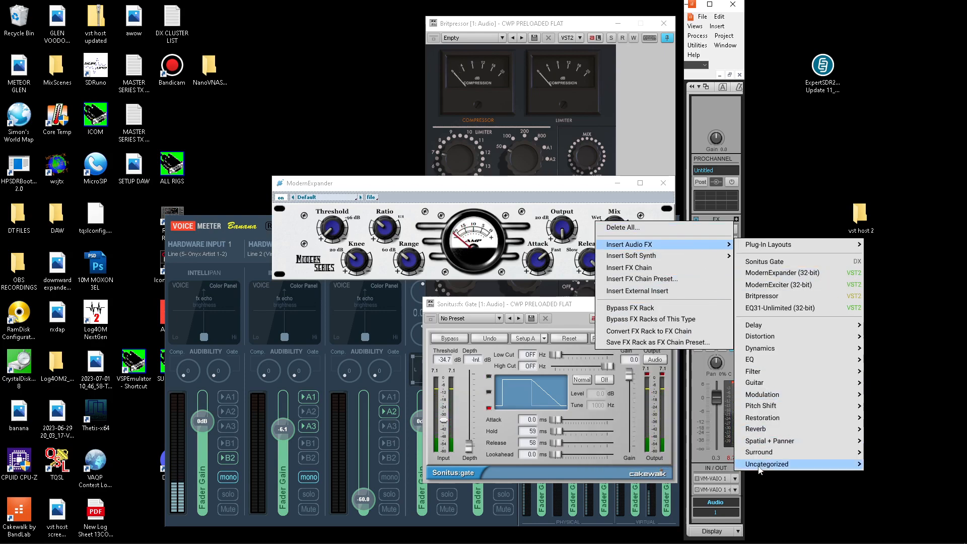
{"action": "left_click", "coordinate": [634, 244]}
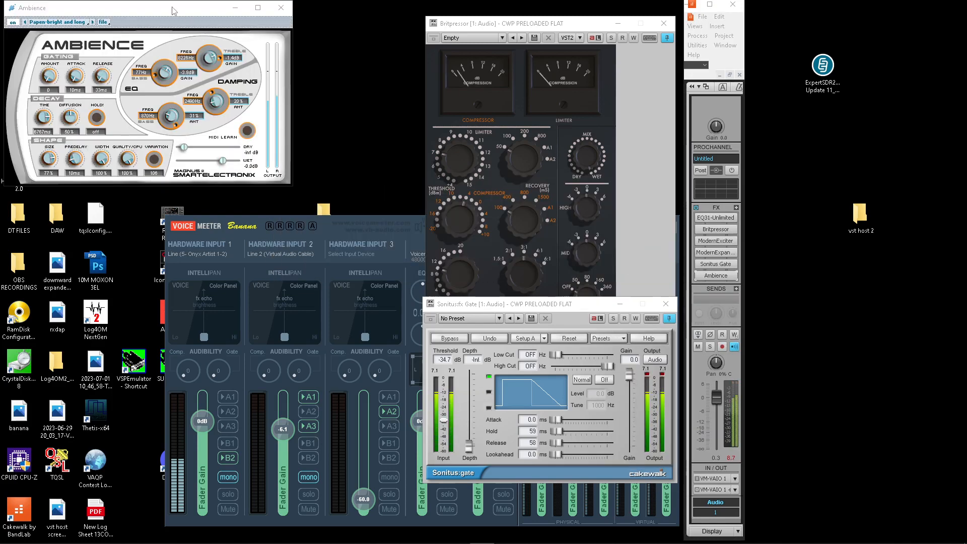
{"action": "left_click_drag", "start_coordinate": [175, 15], "coordinate": [536, 112]}
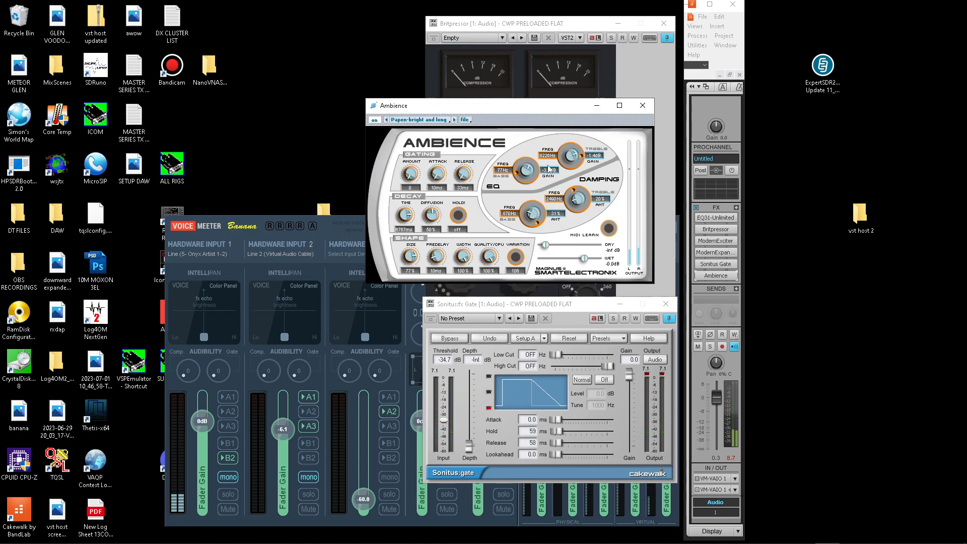
Step: Bypass Ambience and set its dry level to 3.3 dB, wet level to -20.6 dB, and decay time to 1209 ms
{"action": "left_click", "coordinate": [698, 276]}
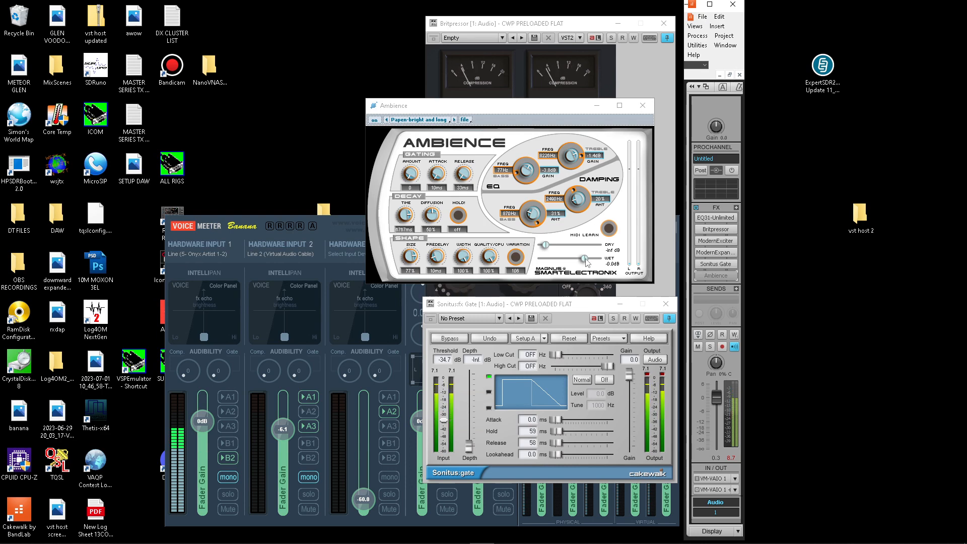
{"action": "mouse_move", "coordinate": [585, 259]}
{"action": "left_mouse_down"}
{"action": "mouse_move", "coordinate": [548, 258]}
{"action": "mouse_move", "coordinate": [589, 247]}
{"action": "left_mouse_up"}
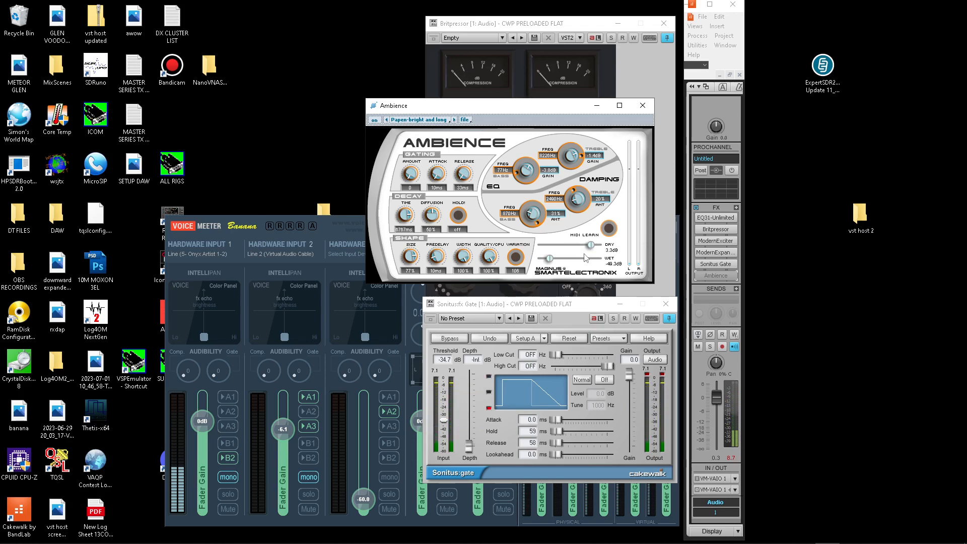
{"action": "left_click_drag", "start_coordinate": [549, 261], "coordinate": [552, 260]}
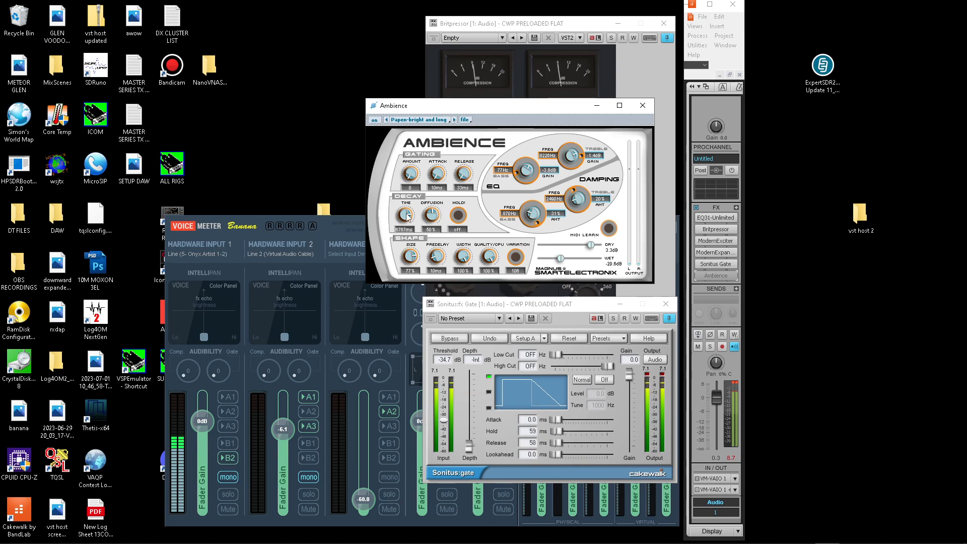
{"action": "left_click_drag", "start_coordinate": [409, 228], "coordinate": [412, 255]}
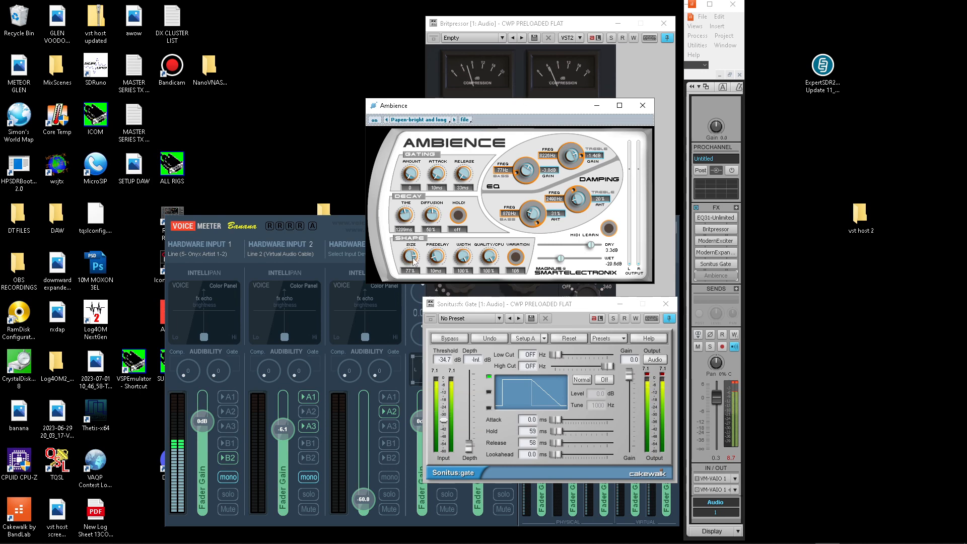
Step: Re-enable Ambience and set its wet level to -12.7 dB, width to 53%, and size to 51%
{"action": "left_click", "coordinate": [699, 276]}
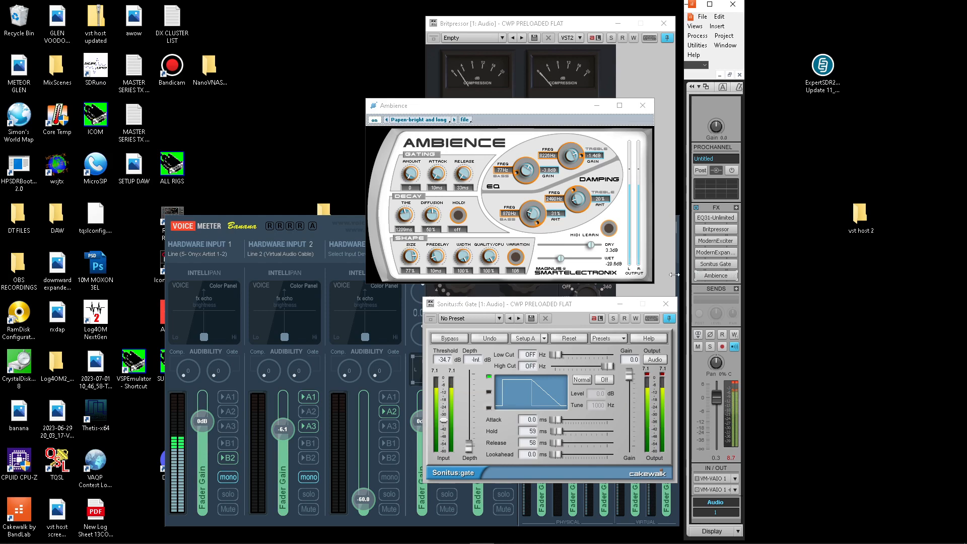
{"action": "left_click_drag", "start_coordinate": [560, 260], "coordinate": [566, 261]}
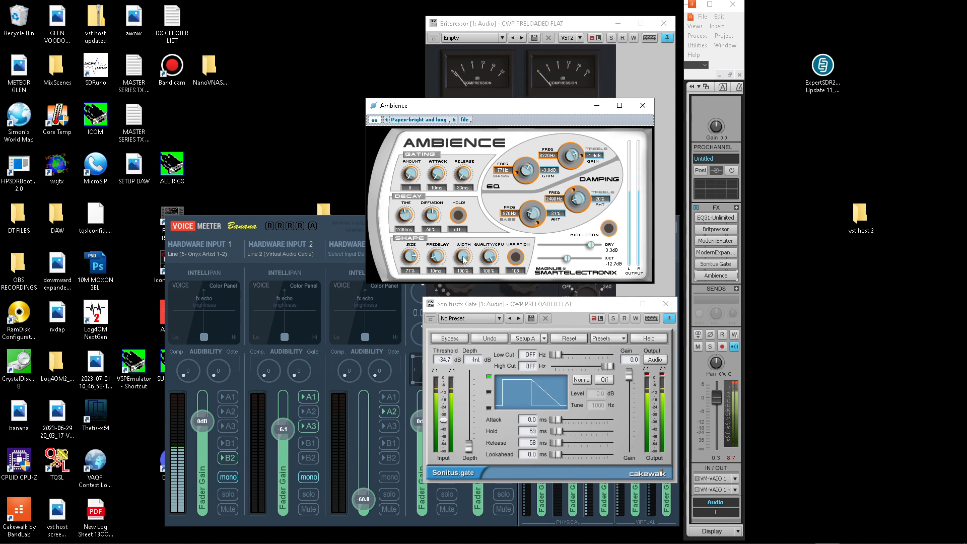
{"action": "left_click_drag", "start_coordinate": [465, 260], "coordinate": [466, 302]}
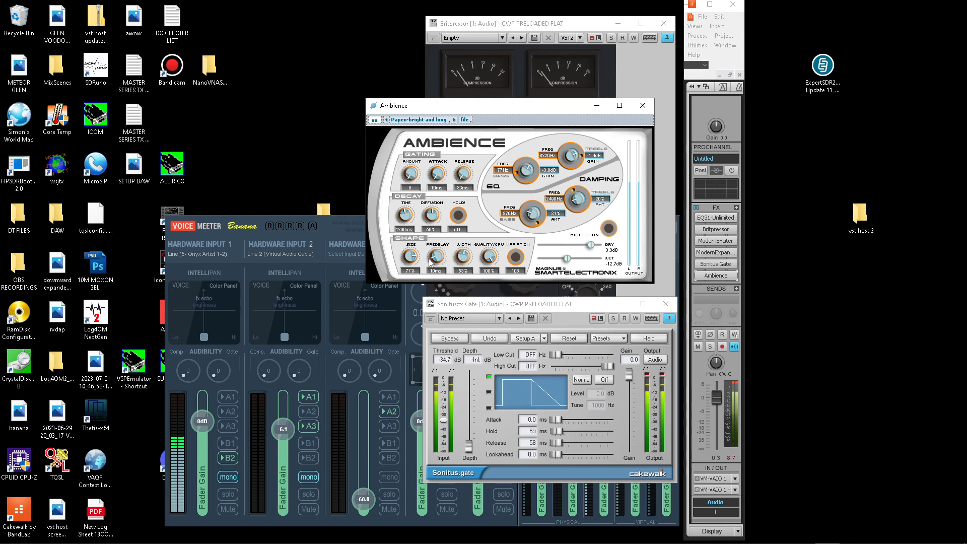
{"action": "left_click_drag", "start_coordinate": [409, 257], "coordinate": [413, 272]}
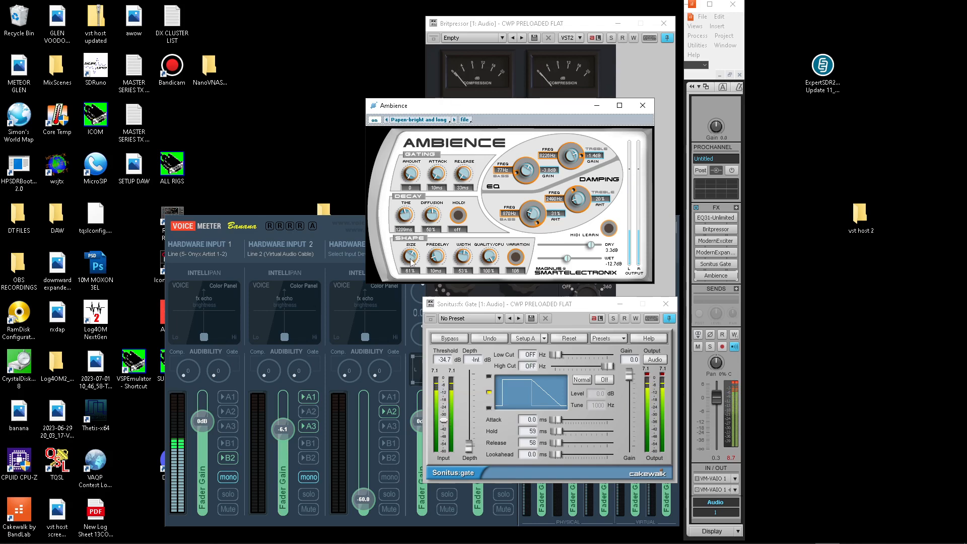
{"action": "left_click_drag", "start_coordinate": [411, 258], "coordinate": [412, 269]}
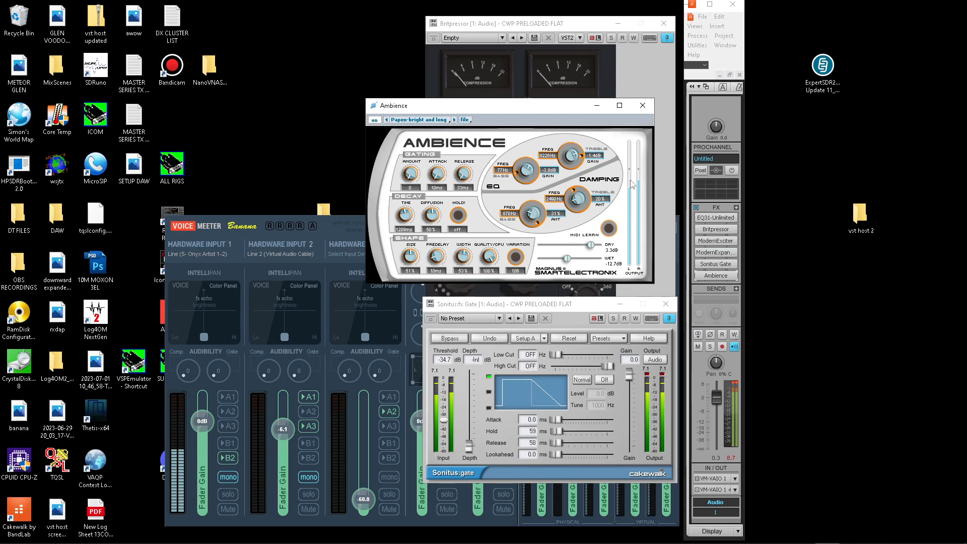
Step: Set the Sonitus Gate's output gain to -2.5 dB and reset the track's peak meter
{"action": "left_click", "coordinate": [714, 266]}
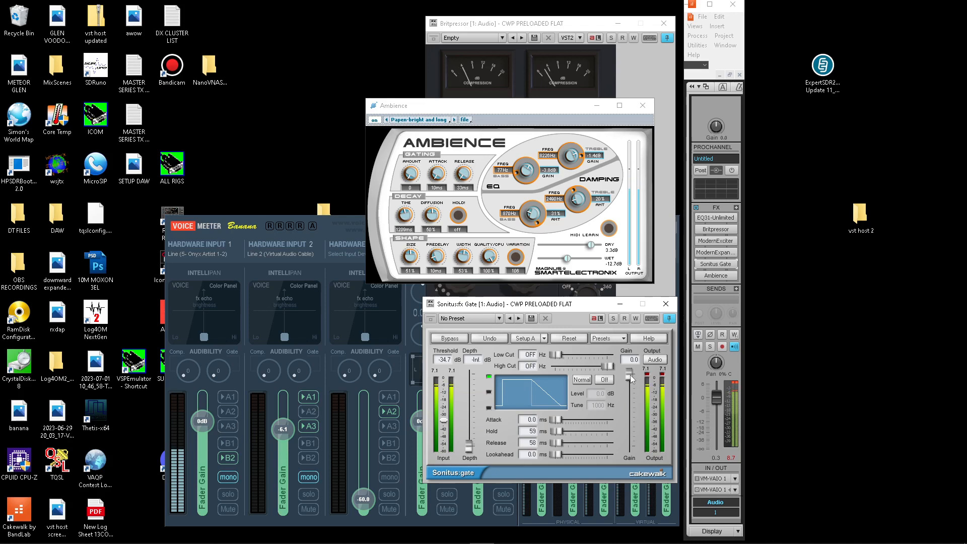
{"action": "left_click_drag", "start_coordinate": [630, 374], "coordinate": [630, 382]}
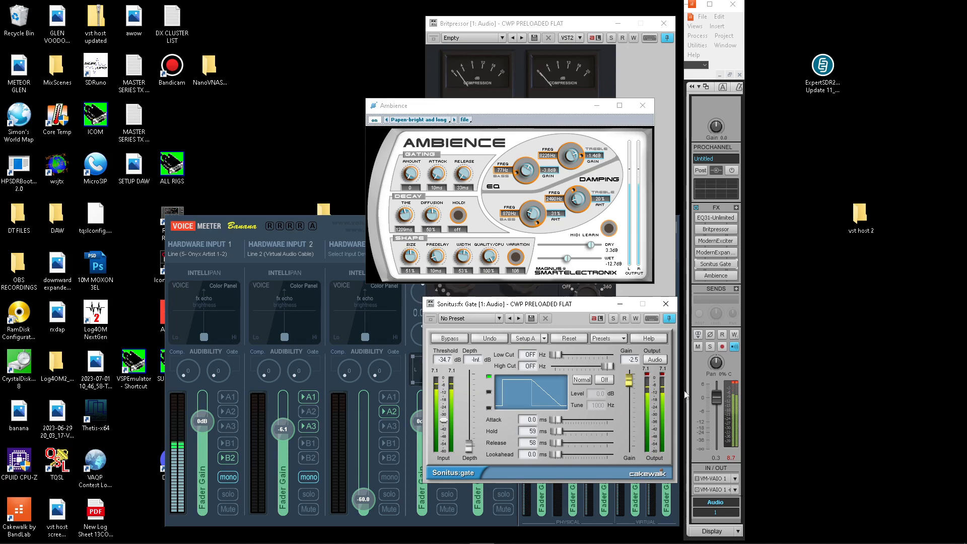
{"action": "left_click", "coordinate": [735, 384]}
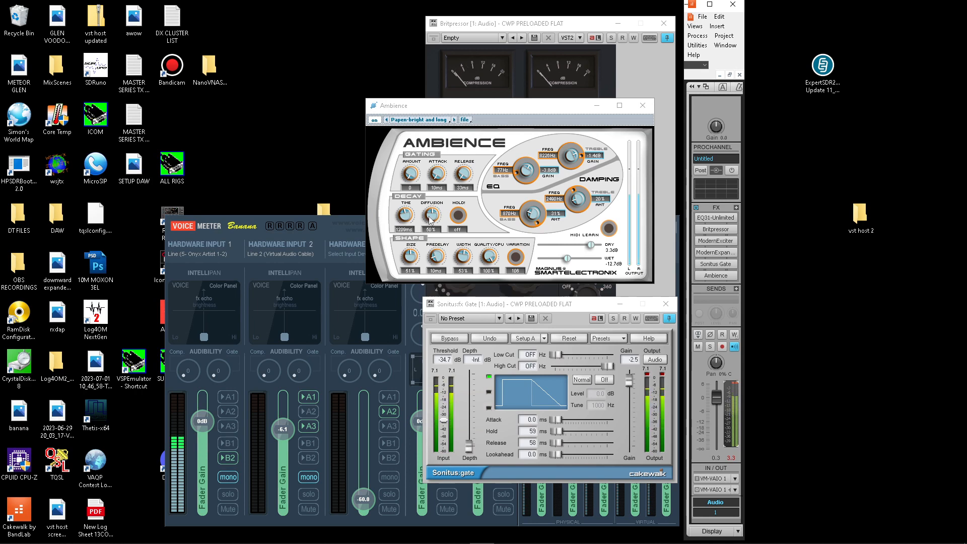
Step: Set Ambience's diffusion to 55%, lower its bass EQ gain, and adjust its treble EQ gain slightly
{"action": "left_click_drag", "start_coordinate": [434, 218], "coordinate": [438, 269]}
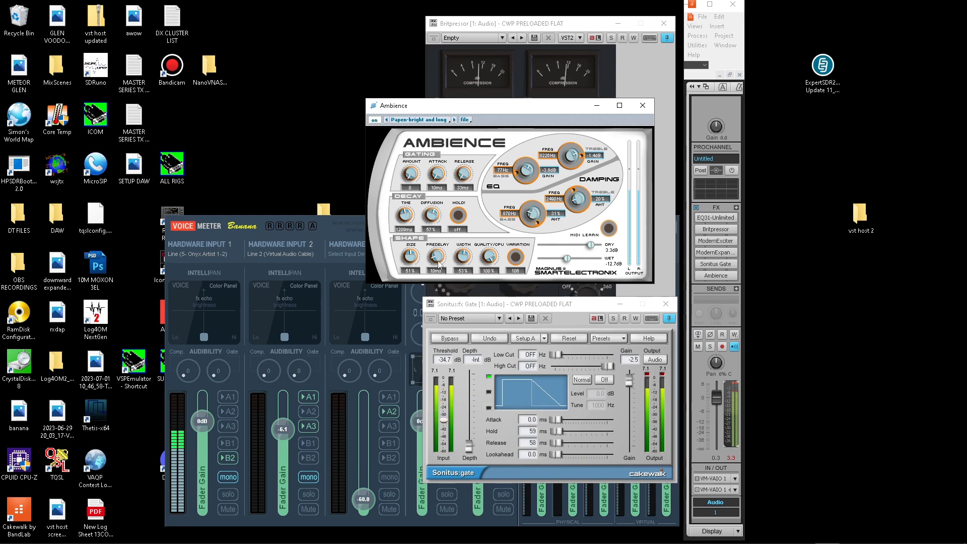
{"action": "left_click_drag", "start_coordinate": [434, 220], "coordinate": [433, 225]}
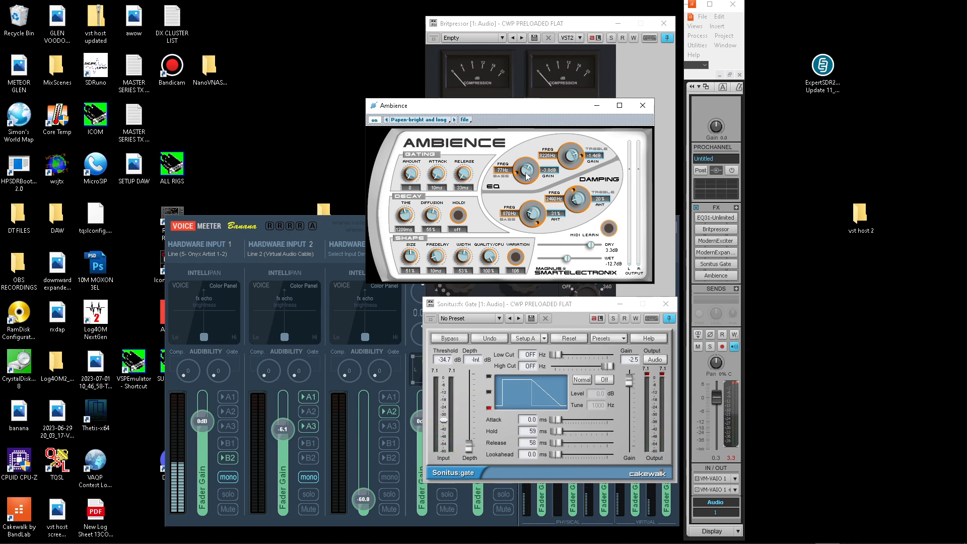
{"action": "left_click_drag", "start_coordinate": [526, 173], "coordinate": [528, 194]}
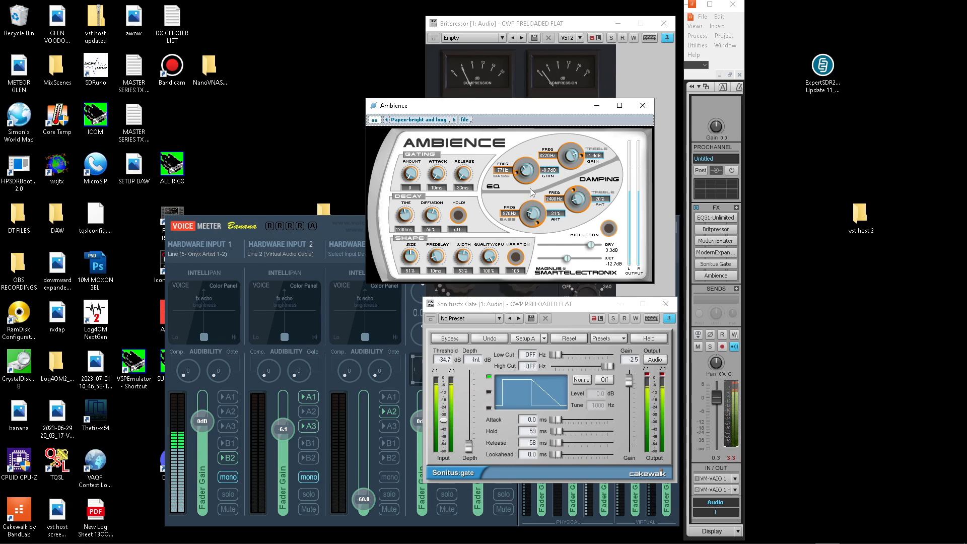
{"action": "left_click_drag", "start_coordinate": [527, 174], "coordinate": [525, 178]}
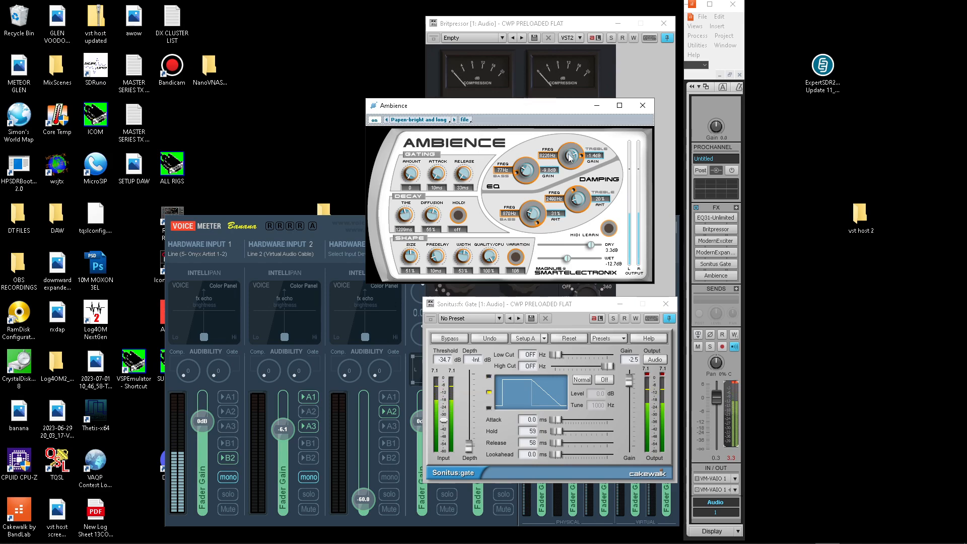
{"action": "left_click_drag", "start_coordinate": [569, 154], "coordinate": [569, 157]}
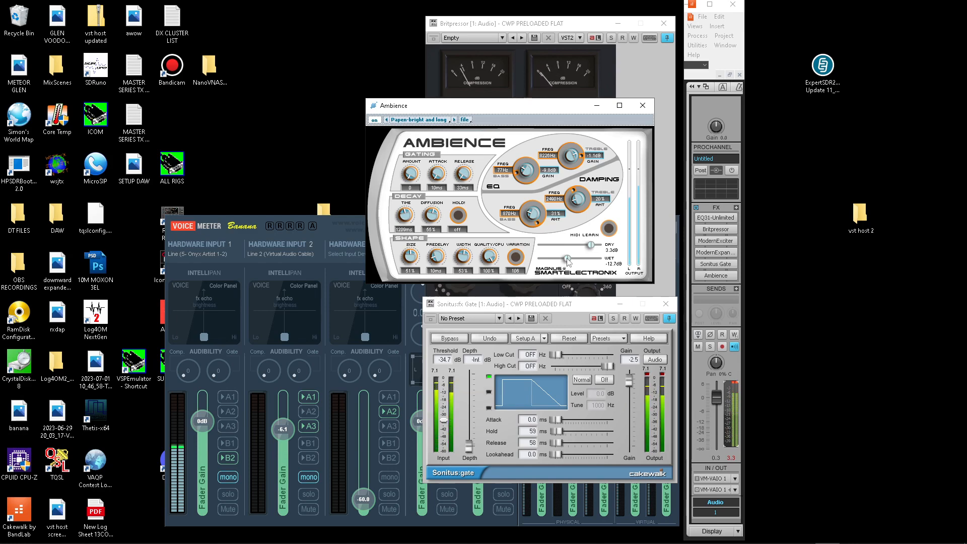
Step: Set Ambience's wet level to -17.3 dB and toggle the effect's bypass to compare the sound
{"action": "mouse_move", "coordinate": [567, 260]}
{"action": "left_mouse_down"}
{"action": "mouse_move", "coordinate": [580, 262]}
{"action": "mouse_move", "coordinate": [561, 261]}
{"action": "left_mouse_up"}
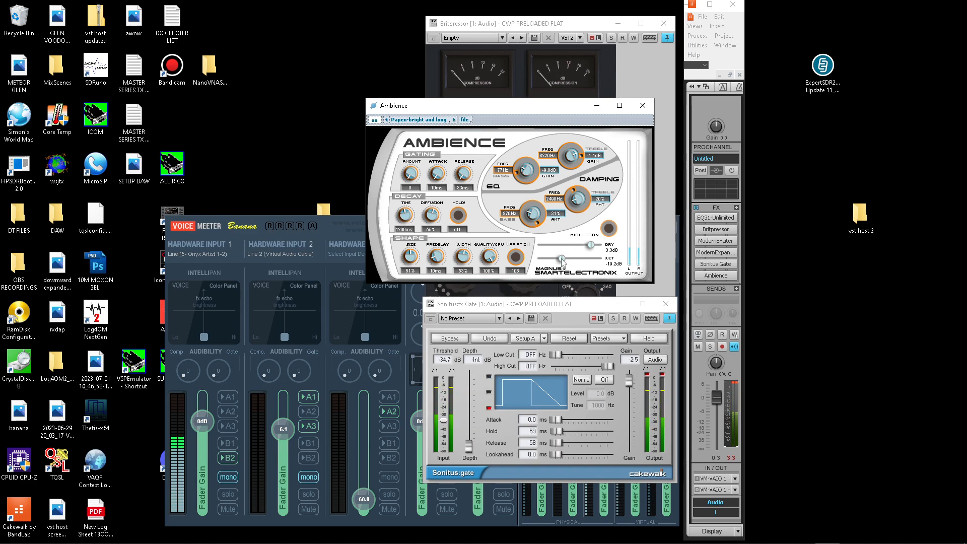
{"action": "left_click_drag", "start_coordinate": [562, 261], "coordinate": [565, 261]}
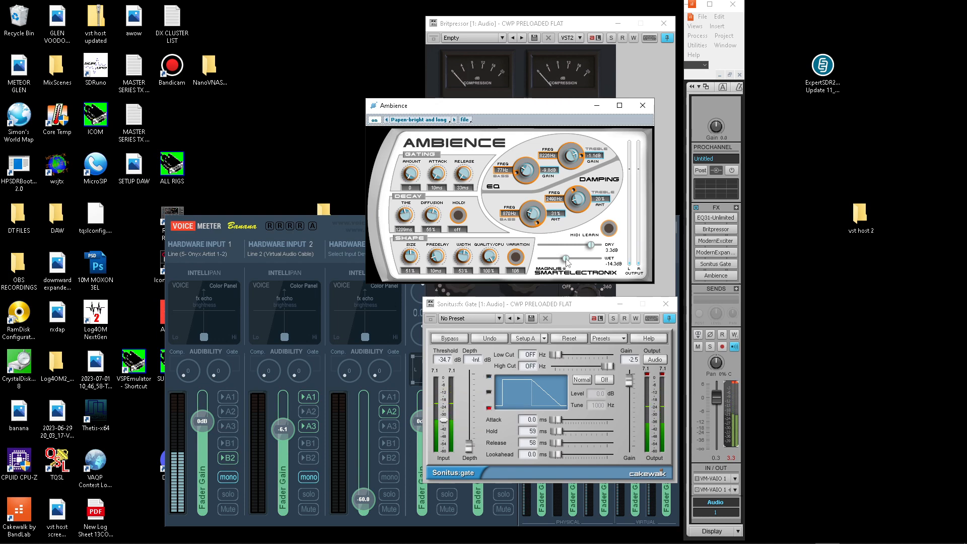
{"action": "left_click_drag", "start_coordinate": [567, 261], "coordinate": [562, 262]}
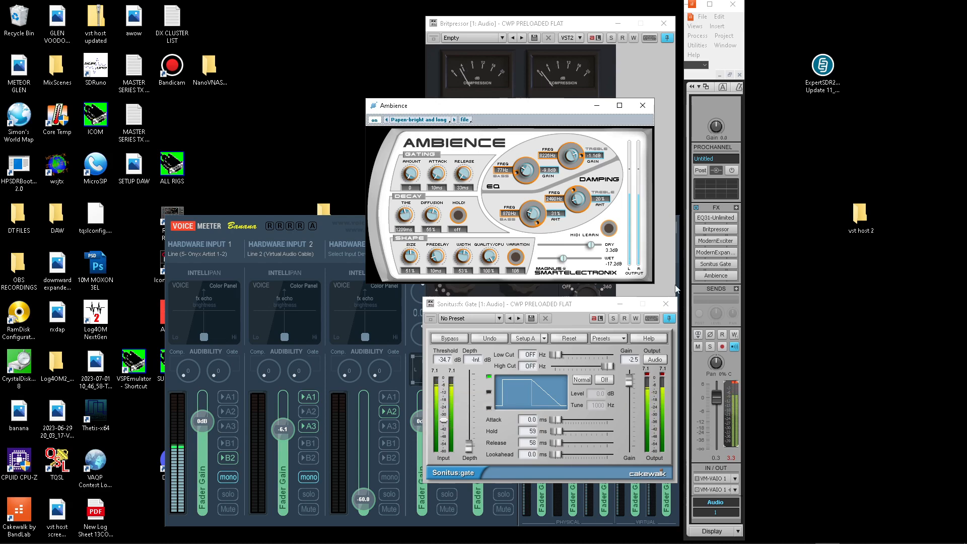
{"action": "left_click", "coordinate": [699, 275]}
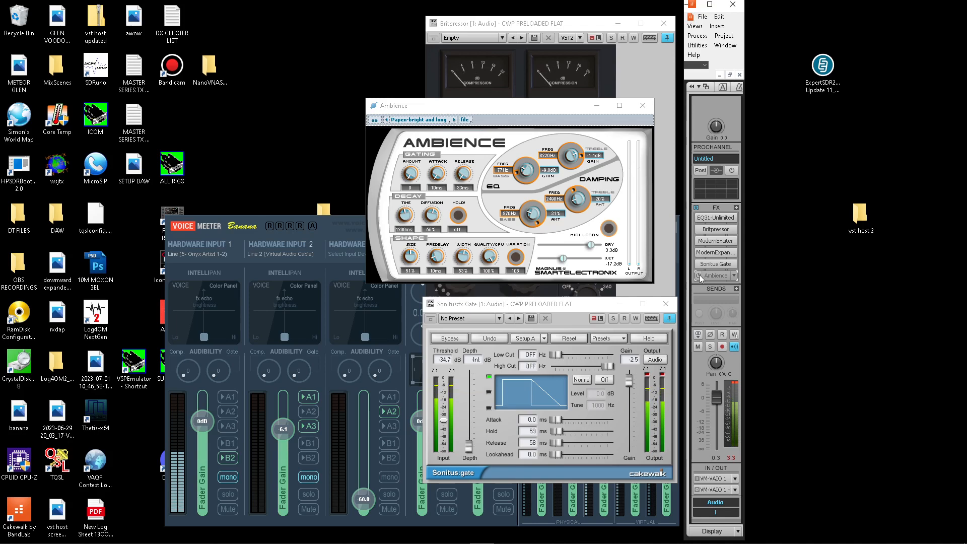
{"action": "left_click", "coordinate": [698, 276]}
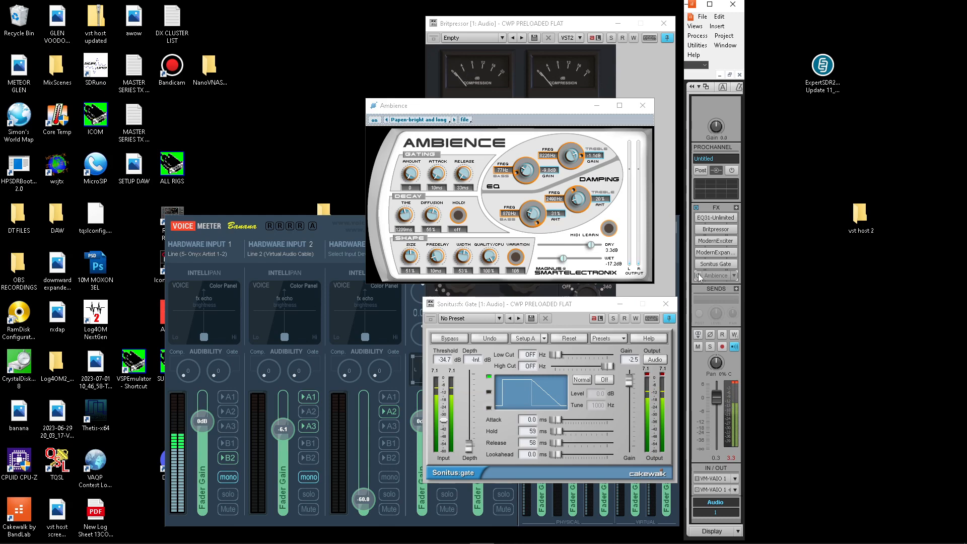
Step: Re-enable Ambience and lower its wet level to -22.1 dB and finally -25.3 dB, toggling the effect's bypass to compare the sound
{"action": "left_click", "coordinate": [698, 275]}
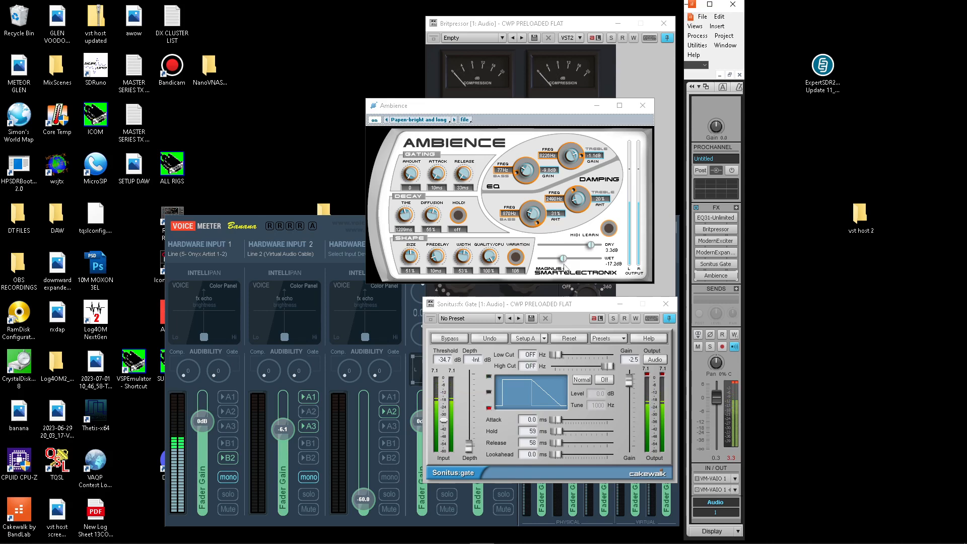
{"action": "left_click_drag", "start_coordinate": [564, 260], "coordinate": [560, 260]}
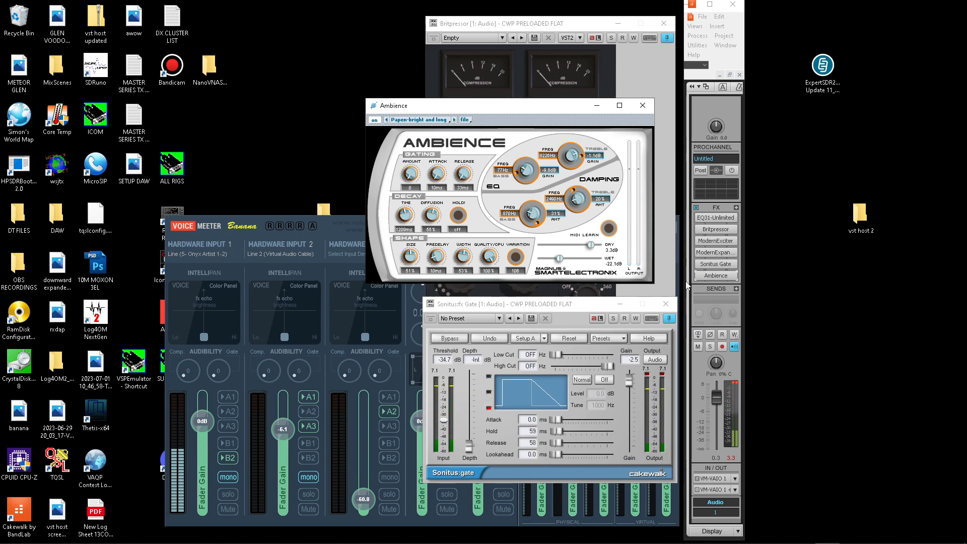
{"action": "mouse_move", "coordinate": [700, 279]}
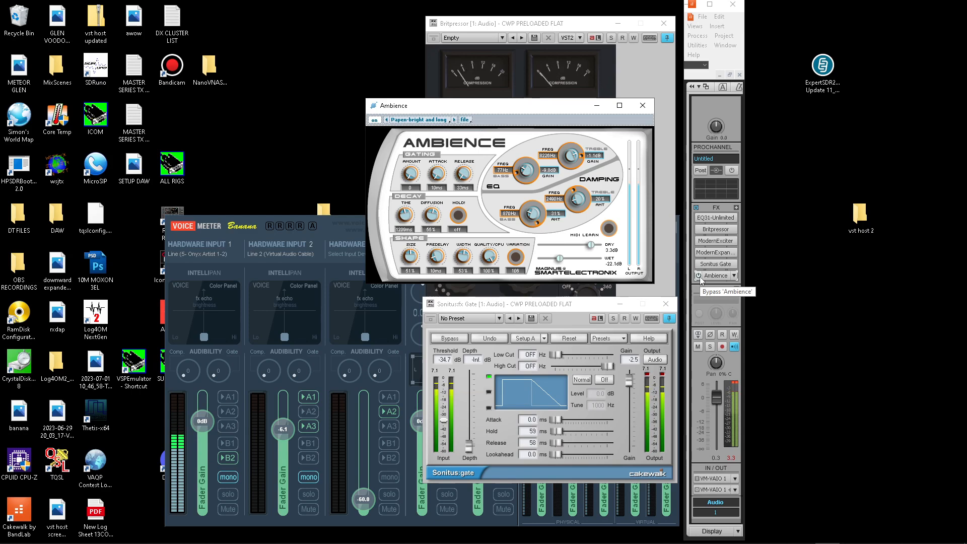
{"action": "left_click", "coordinate": [699, 276]}
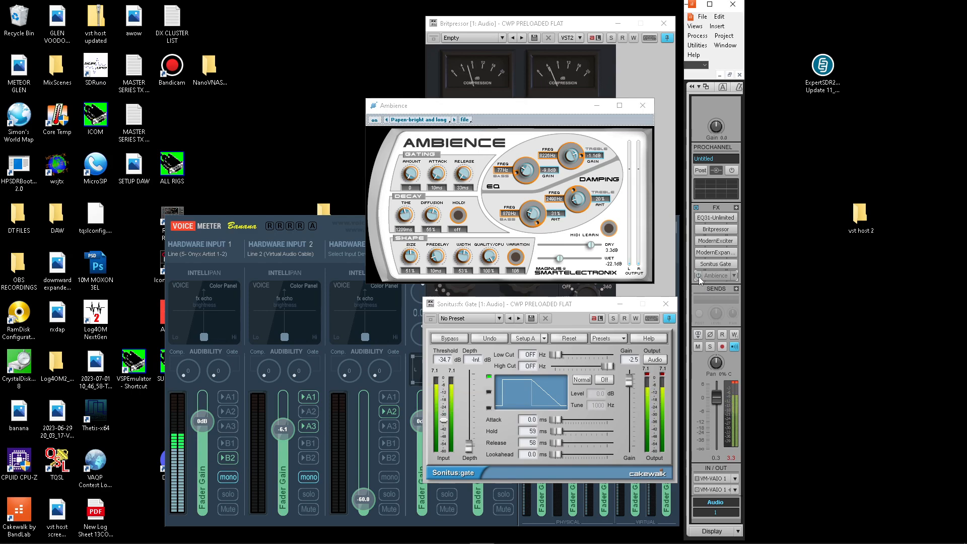
{"action": "left_click", "coordinate": [699, 276]}
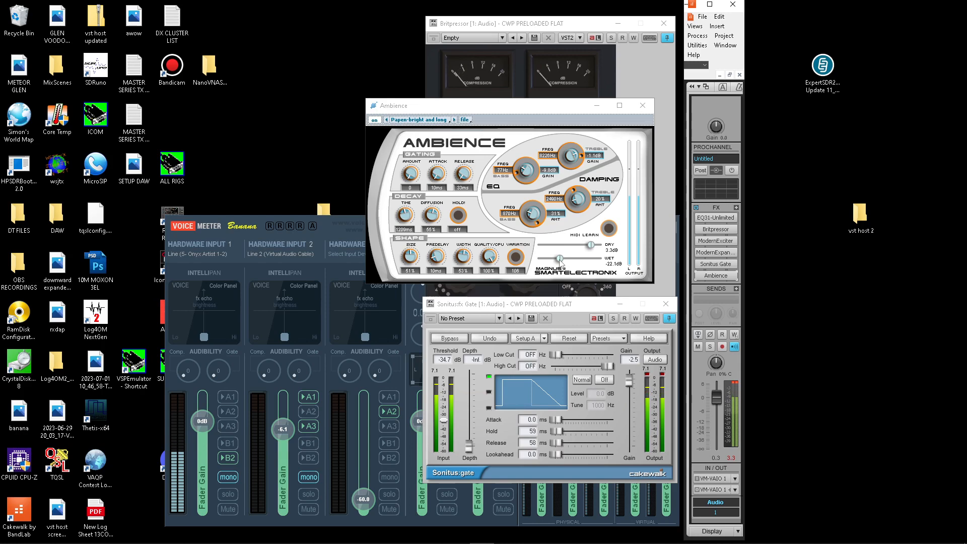
{"action": "left_click_drag", "start_coordinate": [559, 261], "coordinate": [556, 262]}
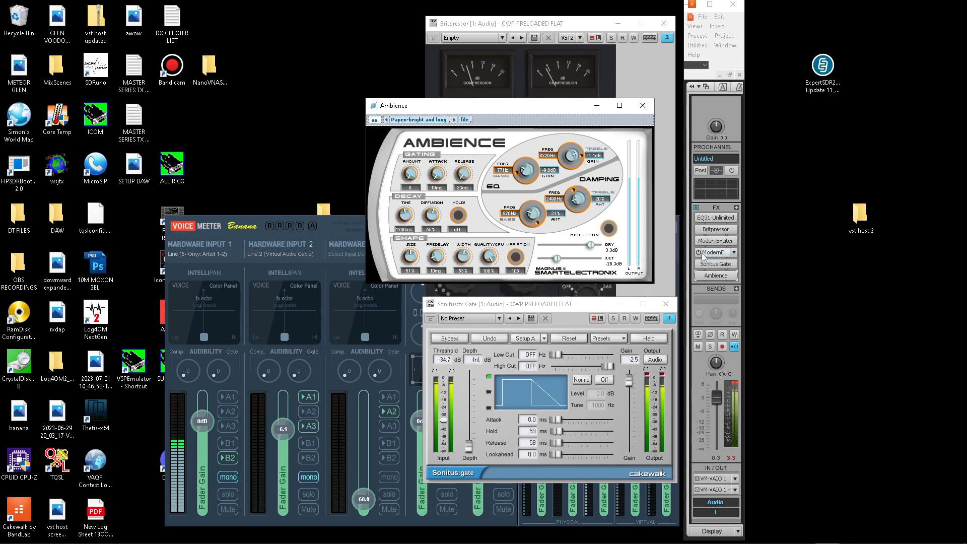
Step: Bring the Britpressor window forward and close the Ambience window covering it
{"action": "double_click", "coordinate": [713, 230]}
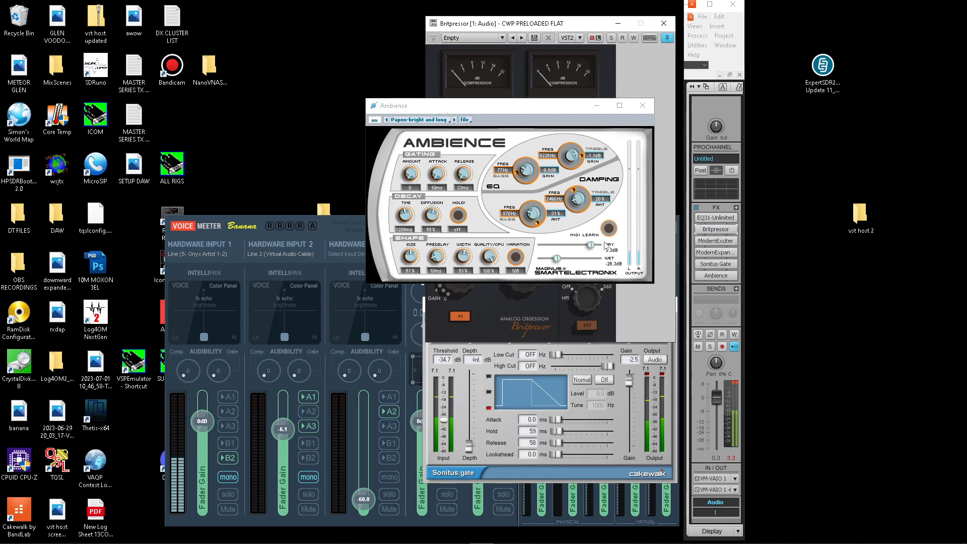
{"action": "left_click", "coordinate": [642, 111]}
{"action": "left_click", "coordinate": [643, 111]}
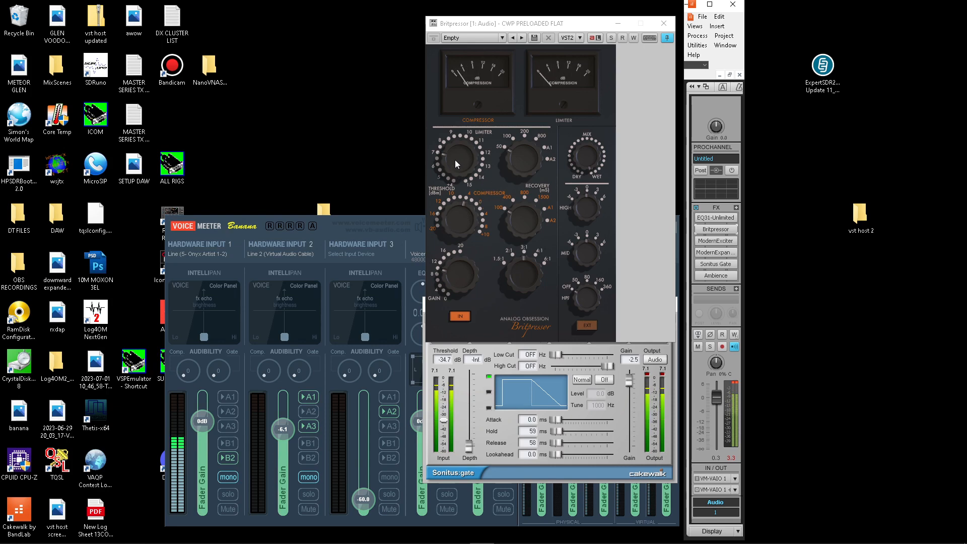
Step: Fine-tune Britpressor's limiter and compressor thresholds and reset the track's peak meter
{"action": "left_click_drag", "start_coordinate": [454, 160], "coordinate": [461, 182]}
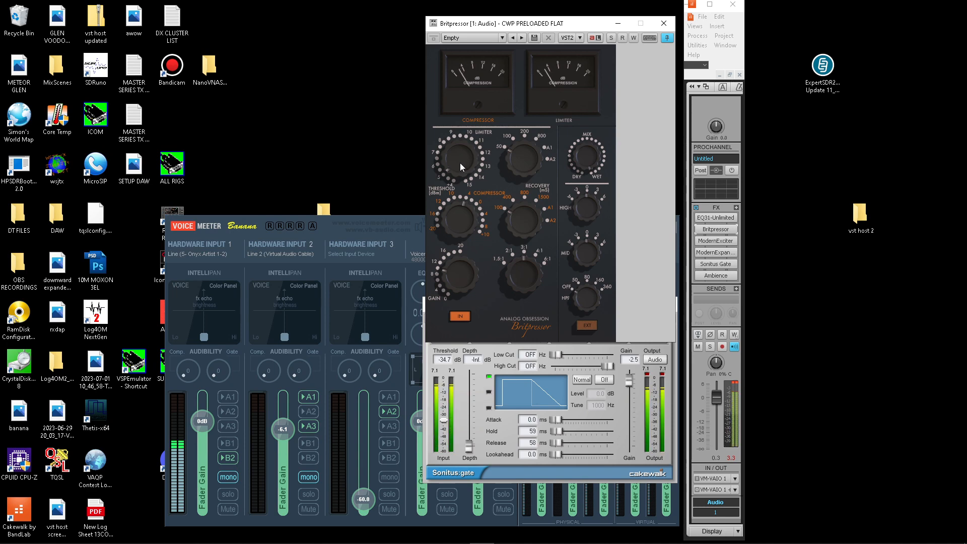
{"action": "left_click_drag", "start_coordinate": [460, 163], "coordinate": [456, 148]}
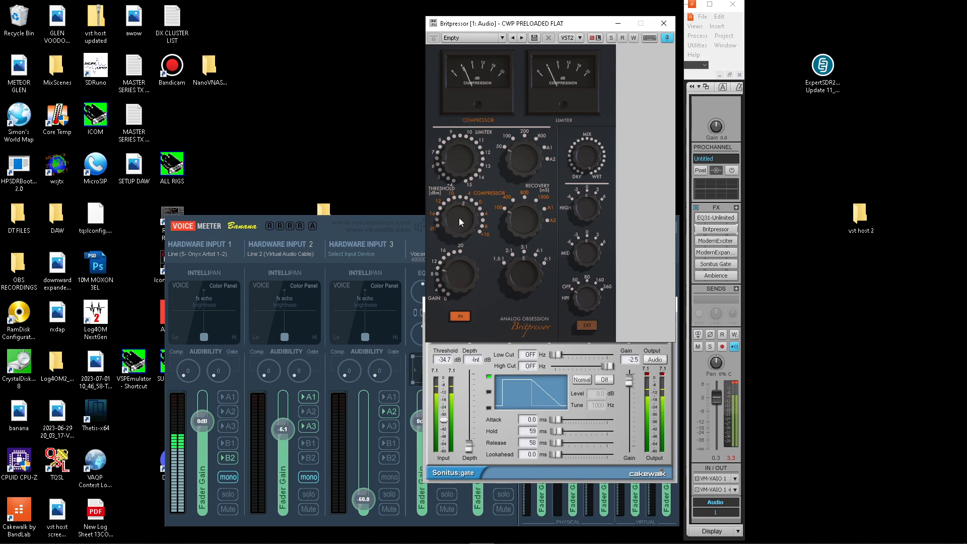
{"action": "mouse_move", "coordinate": [458, 218]}
{"action": "left_mouse_down"}
{"action": "mouse_move", "coordinate": [459, 202]}
{"action": "mouse_move", "coordinate": [458, 225]}
{"action": "left_mouse_up"}
{"action": "left_click", "coordinate": [734, 386]}
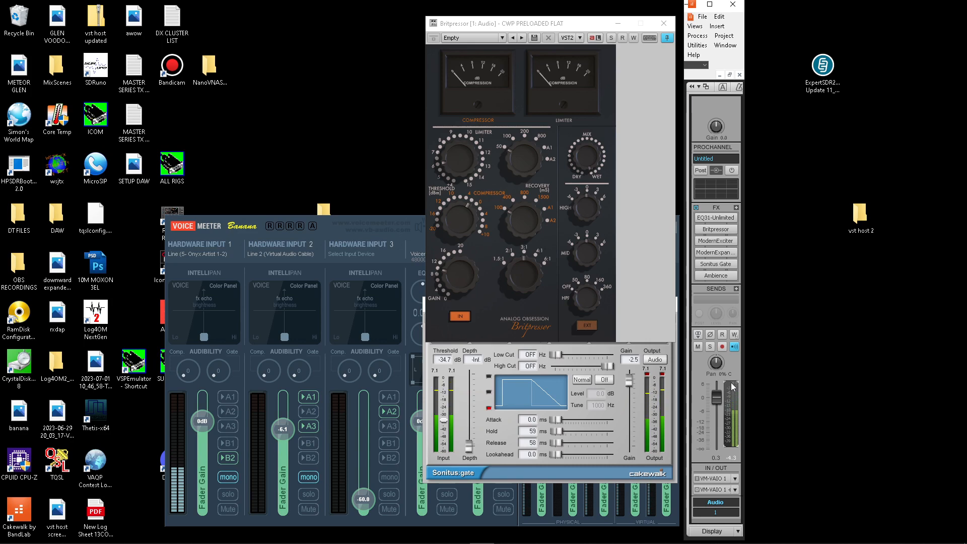
Step: Open ModernExciter from the effects chain to review its low, high, balance and output settings, and close it
{"action": "double_click", "coordinate": [716, 241]}
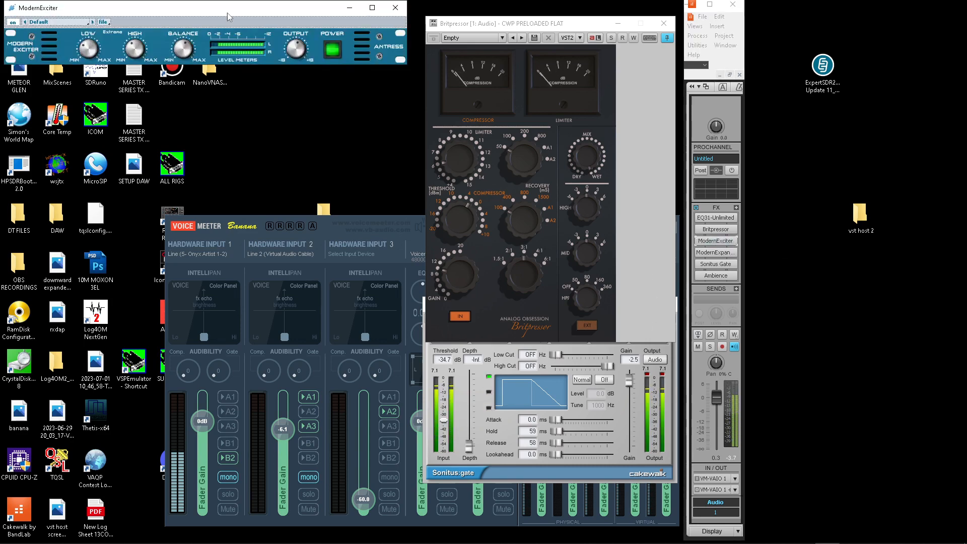
{"action": "left_click_drag", "start_coordinate": [220, 8], "coordinate": [441, 163]}
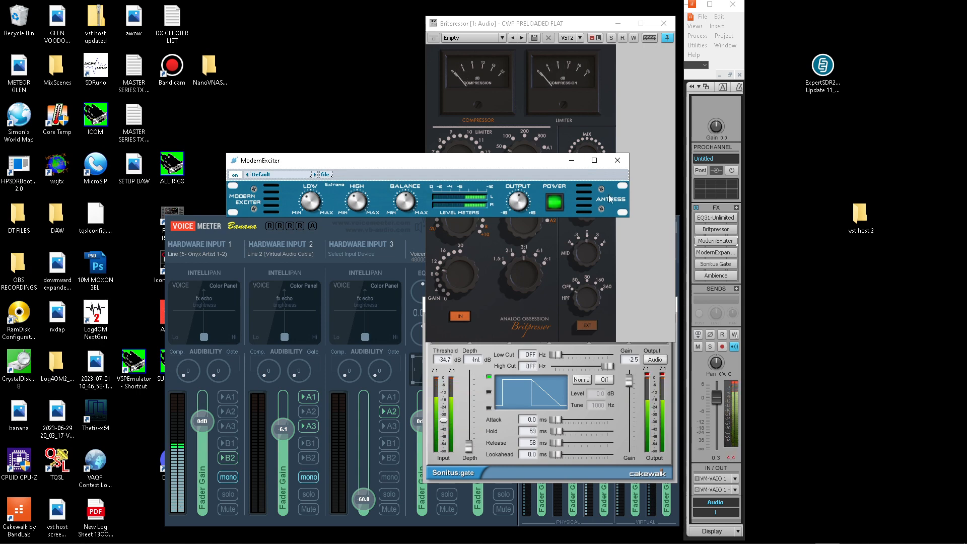
{"action": "left_click", "coordinate": [617, 161]}
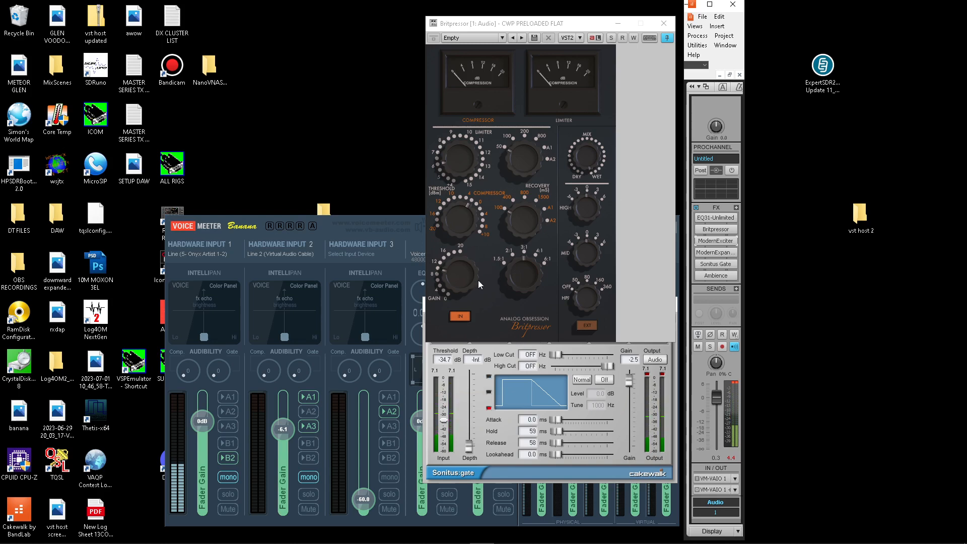
Step: Close the Britpressor and Sonitus Gate windows and toggle the A1 output of the Voicemeeter AUX input
{"action": "left_click", "coordinate": [664, 24]}
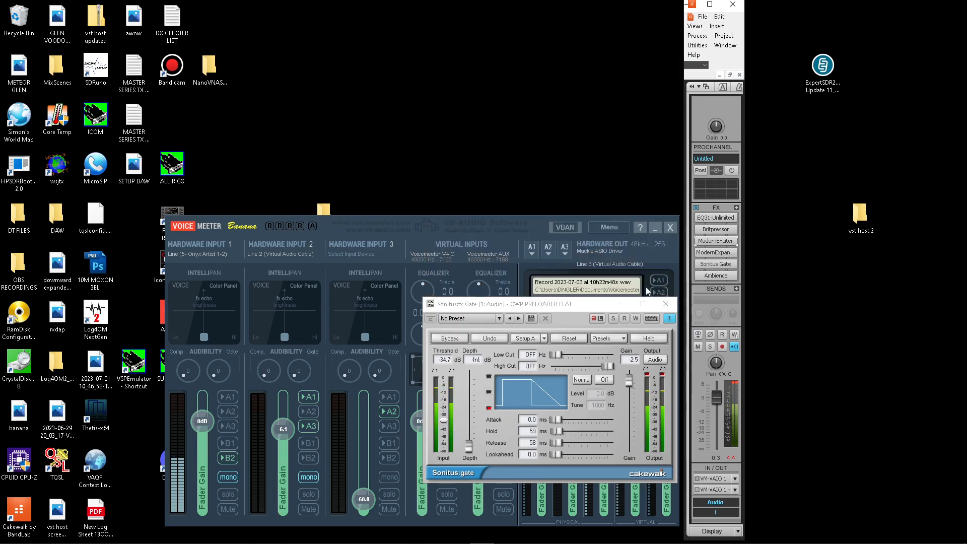
{"action": "left_click", "coordinate": [662, 303]}
{"action": "left_click", "coordinate": [504, 396]}
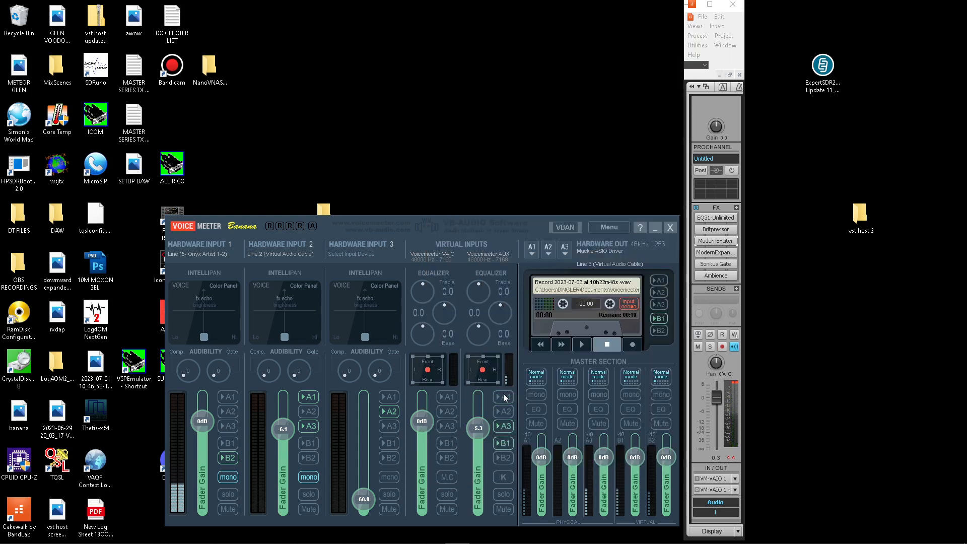